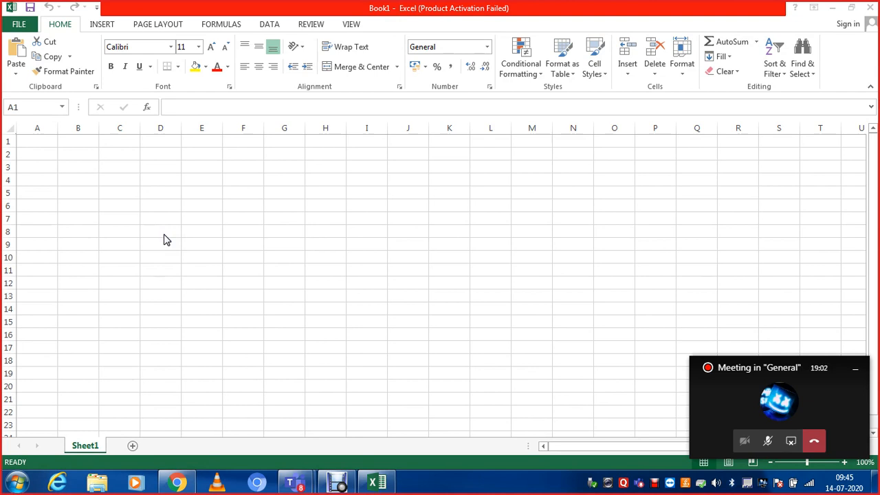
pyautogui.click(30, 154)
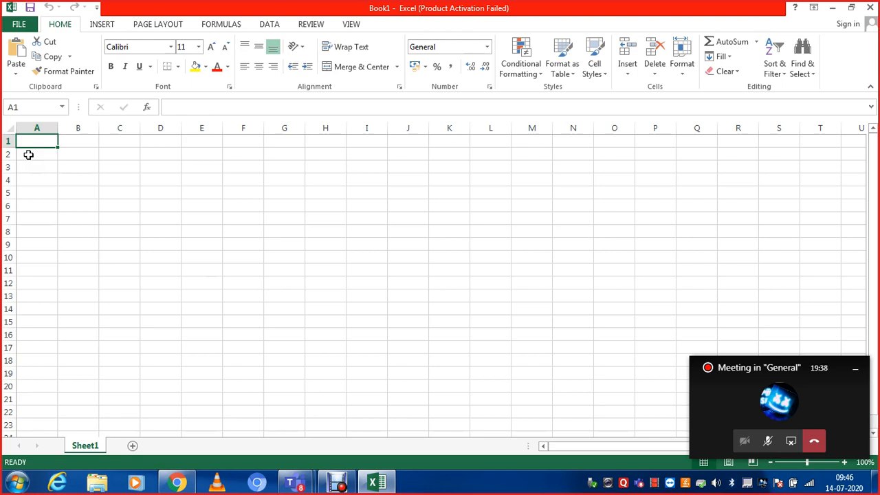
pyautogui.click(43, 232)
pyautogui.click(41, 165)
pyautogui.click(35, 142)
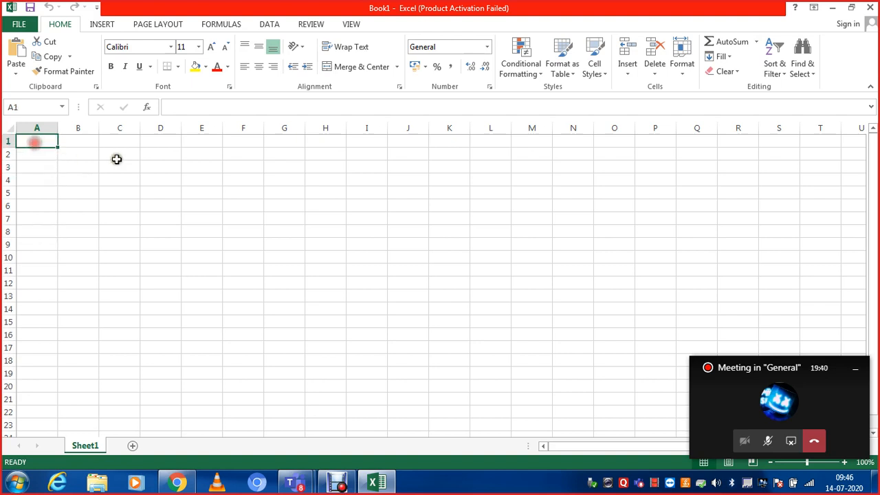
pyautogui.click(117, 159)
pyautogui.click(122, 219)
pyautogui.click(65, 182)
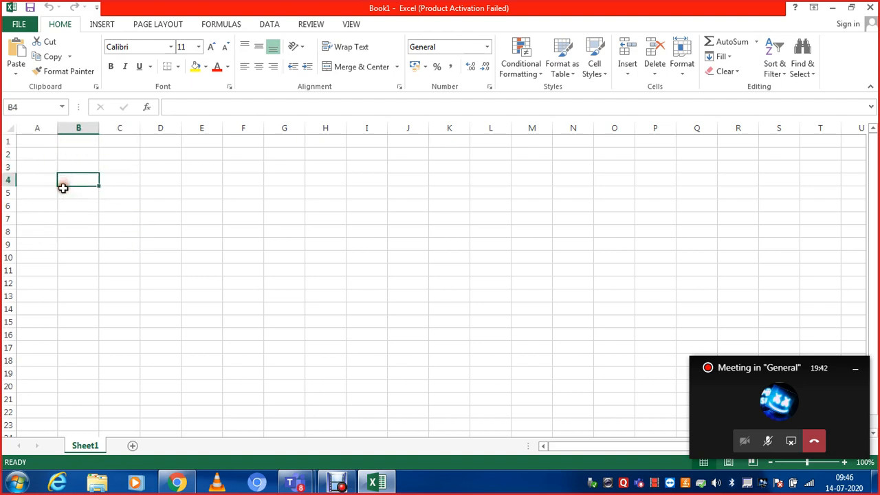
pyautogui.click(28, 190)
pyautogui.click(35, 153)
pyautogui.click(85, 204)
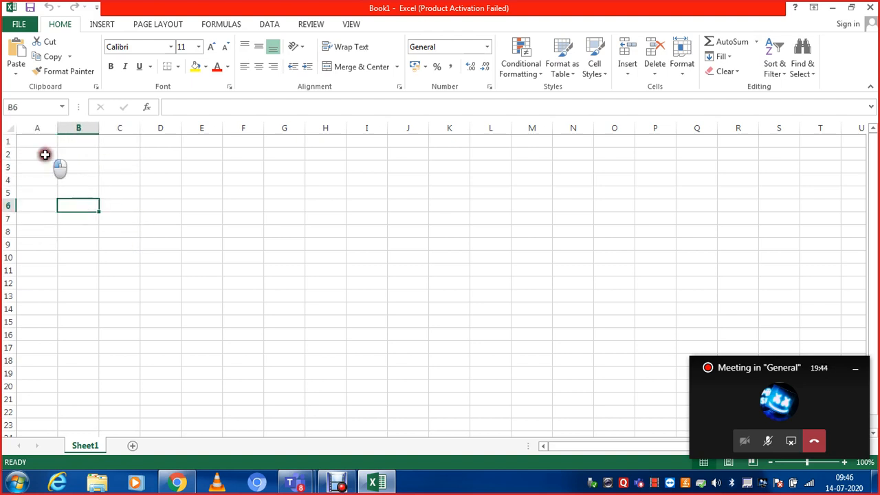
pyautogui.click(44, 154)
pyautogui.click(128, 165)
pyautogui.click(72, 204)
pyautogui.click(53, 181)
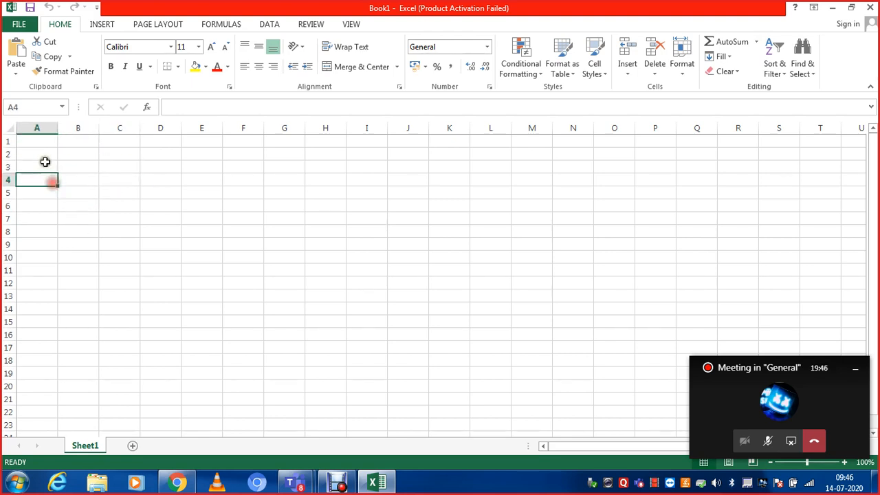
pyautogui.click(44, 162)
pyautogui.click(31, 140)
pyautogui.click(89, 166)
pyautogui.click(87, 206)
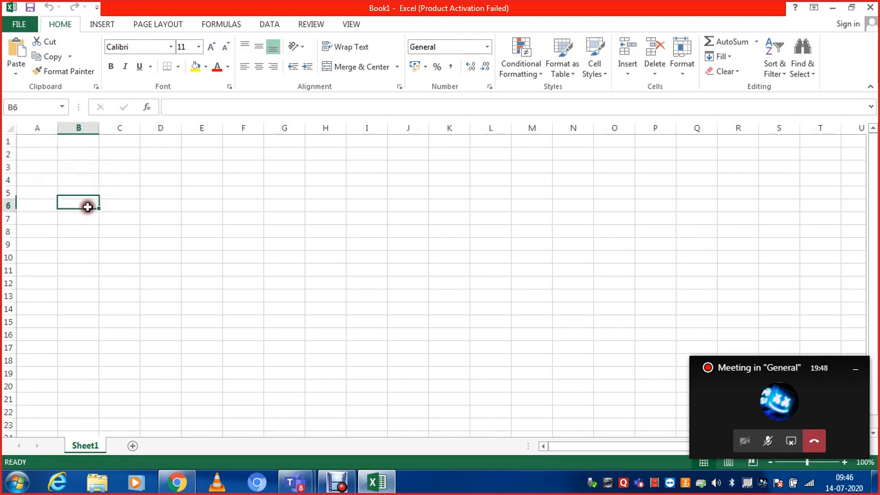
pyautogui.click(43, 216)
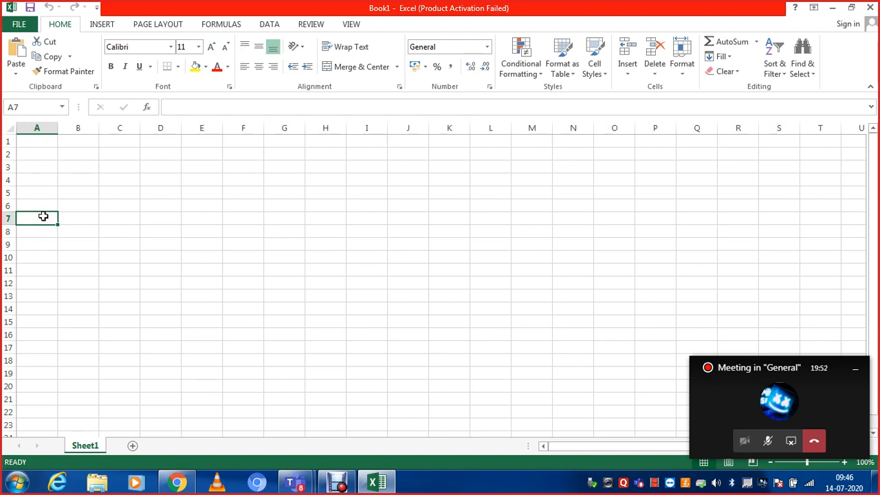
pyautogui.click(34, 140)
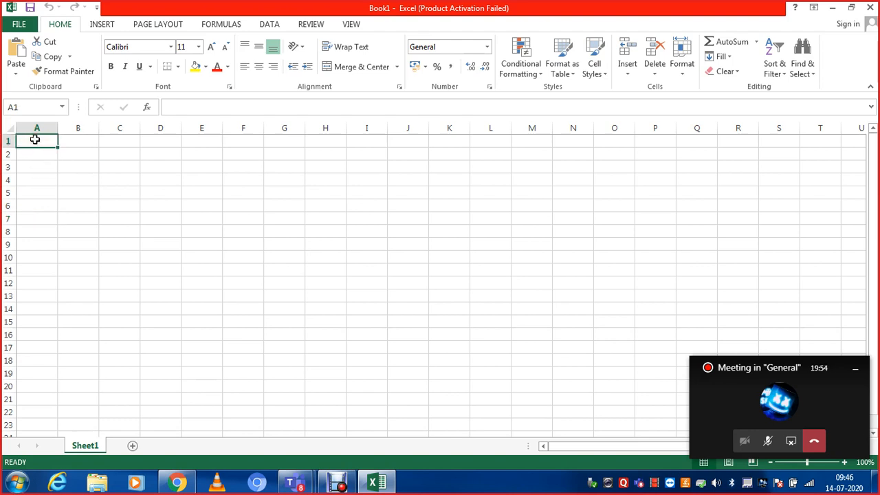
pyautogui.click(75, 143)
pyautogui.click(51, 143)
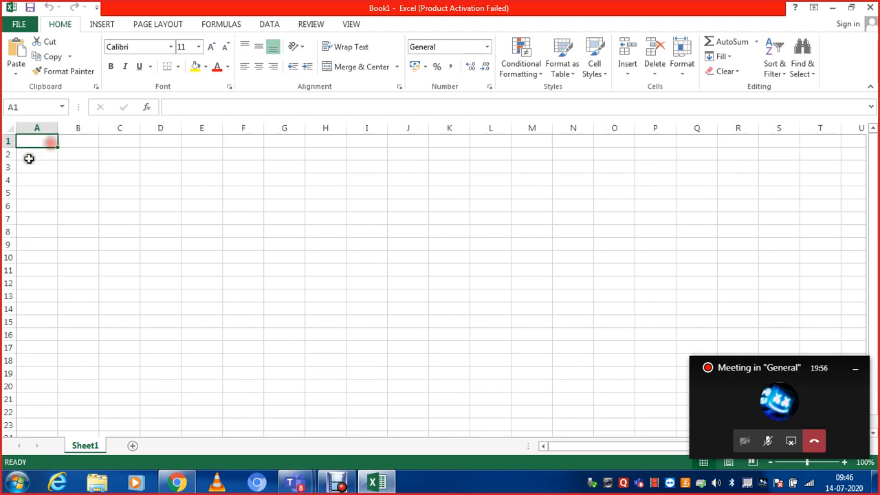
pyautogui.click(28, 158)
pyautogui.click(32, 138)
pyautogui.click(92, 145)
pyautogui.click(31, 140)
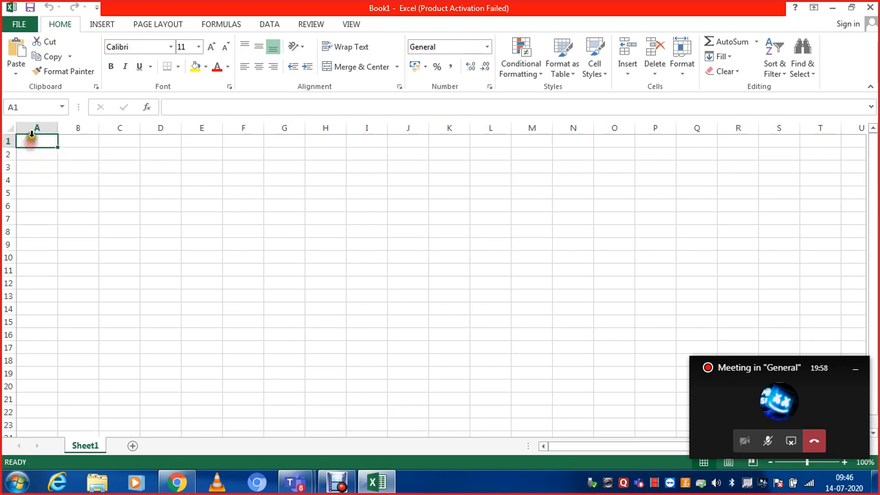
pyautogui.click(67, 142)
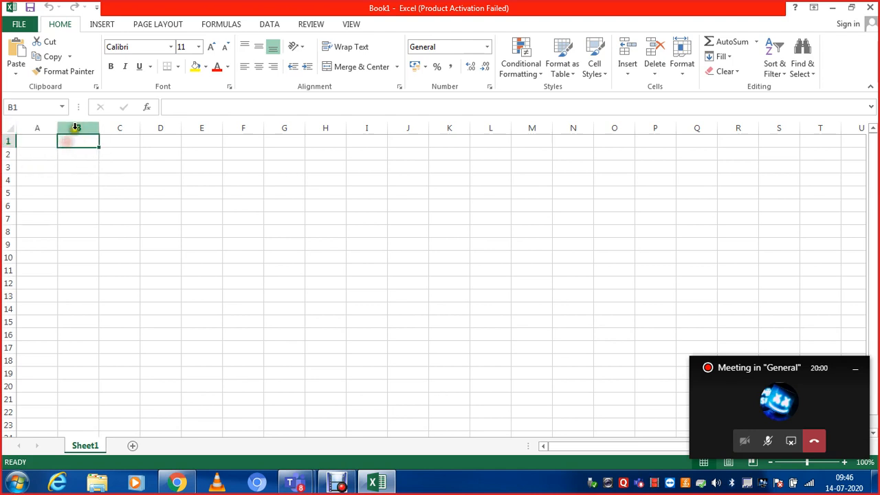
pyautogui.click(36, 158)
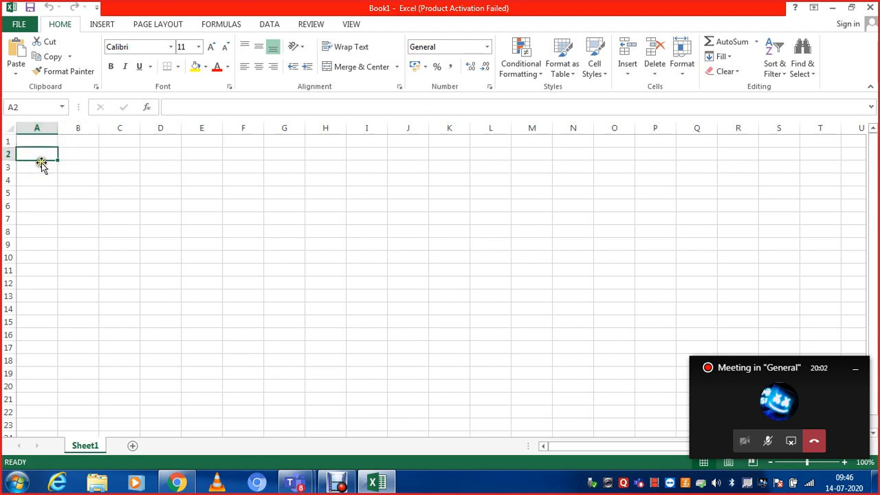
pyautogui.click(62, 154)
pyautogui.click(30, 149)
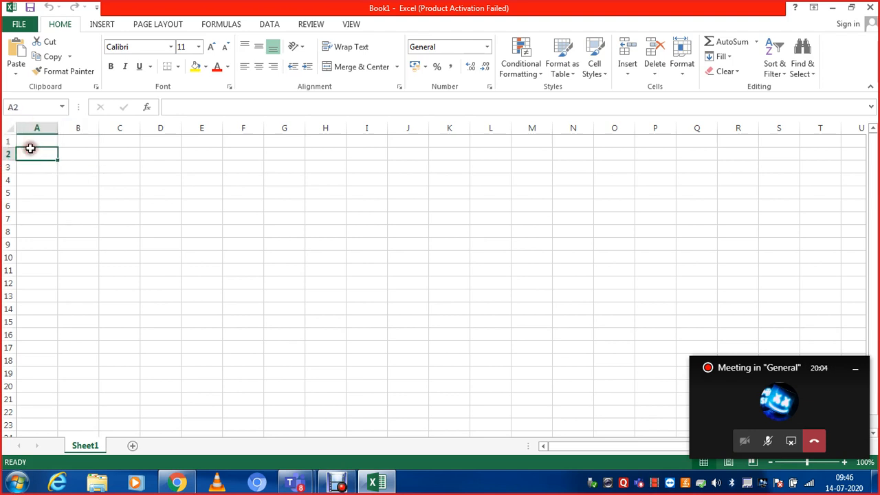
pyautogui.click(31, 142)
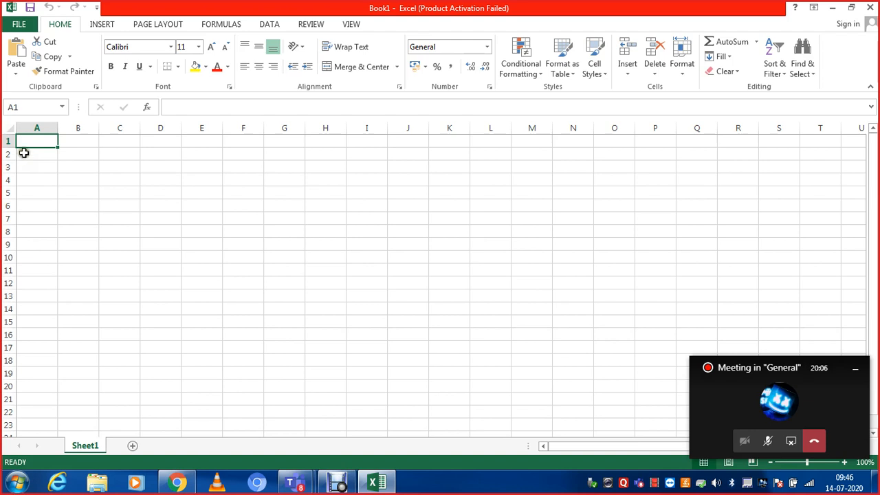
pyautogui.click(26, 152)
pyautogui.click(32, 143)
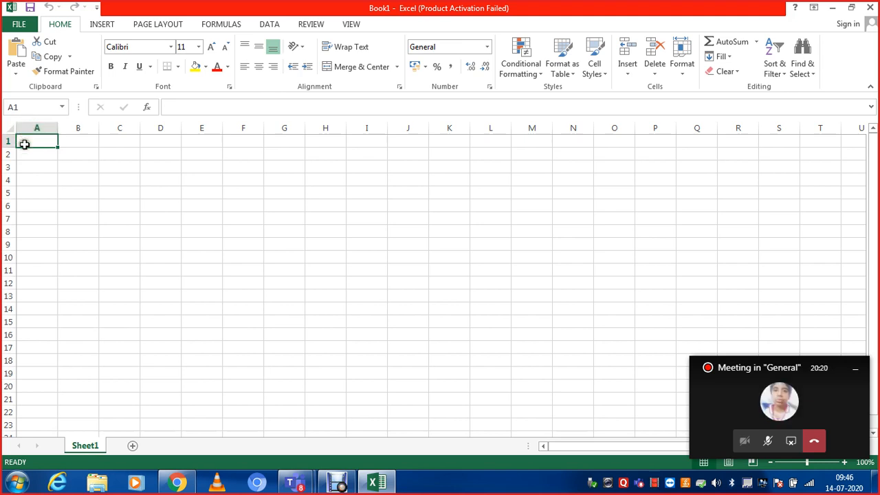
pyautogui.click(24, 153)
pyautogui.click(28, 142)
pyautogui.press('Return')
pyautogui.click(30, 140)
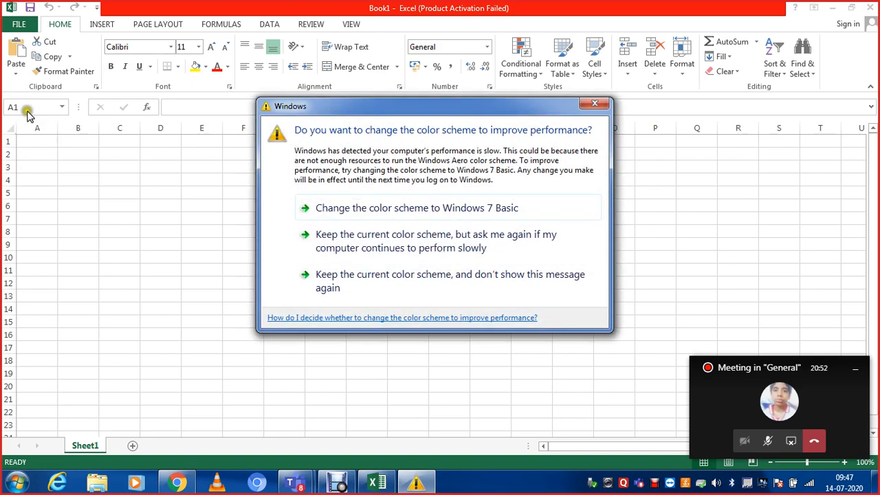
# - Dismiss the Windows color scheme prompt without choosing any of its options
pyautogui.click(594, 105)
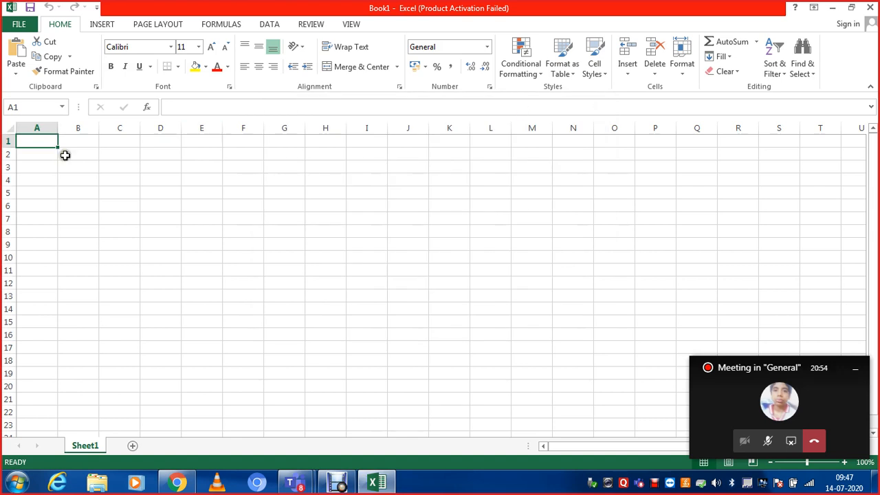
pyautogui.click(191, 108)
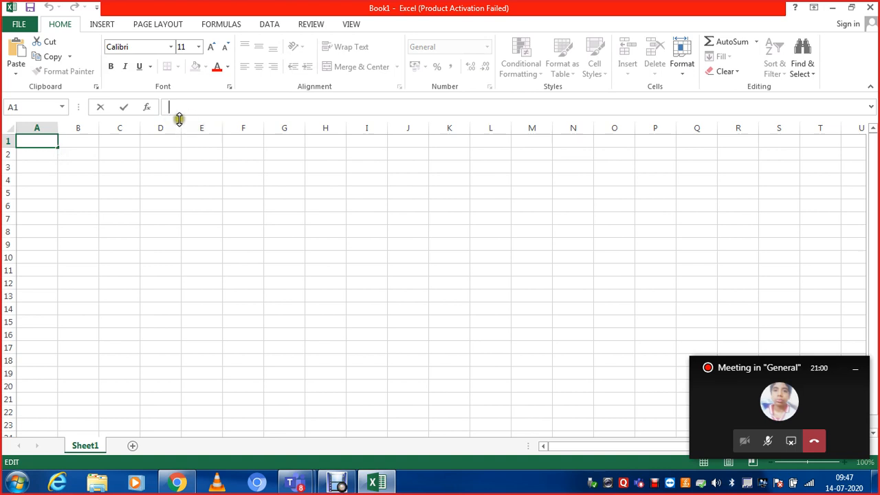
pyautogui.click(74, 217)
# - Enter the title REPORT CARD in cell A1
pyautogui.click(30, 142)
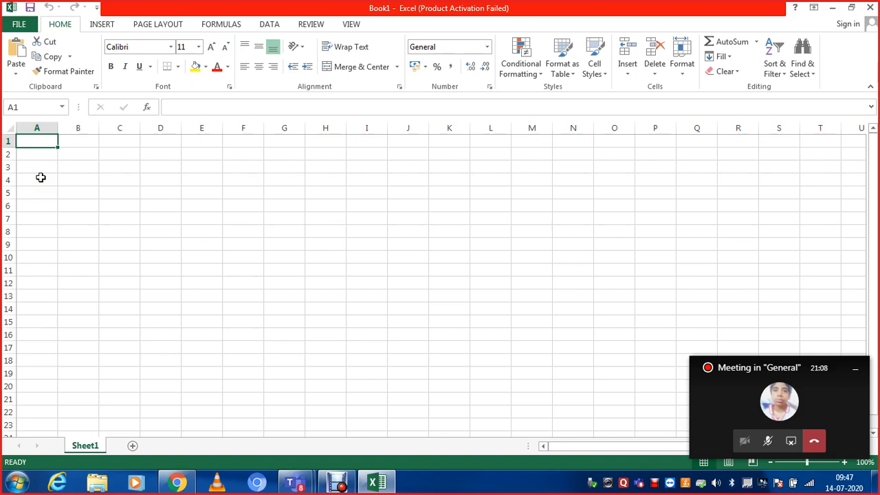
pyautogui.write('REP')
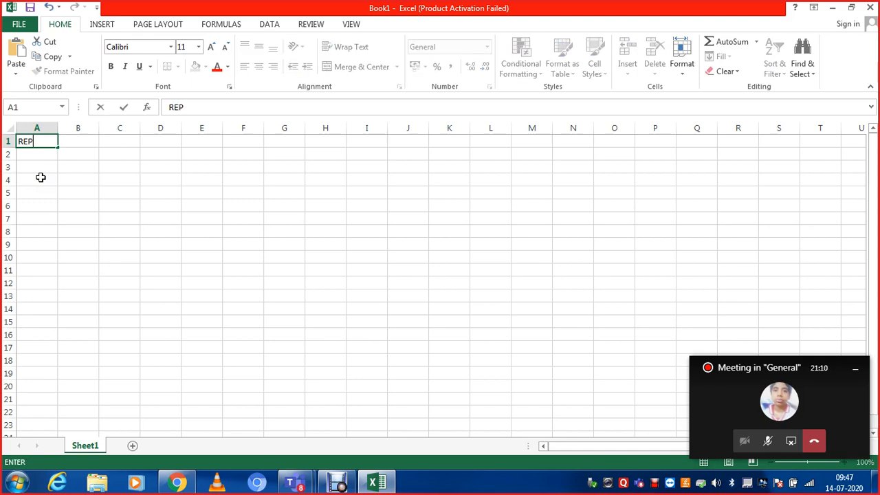
pyautogui.write('ORT CARD')
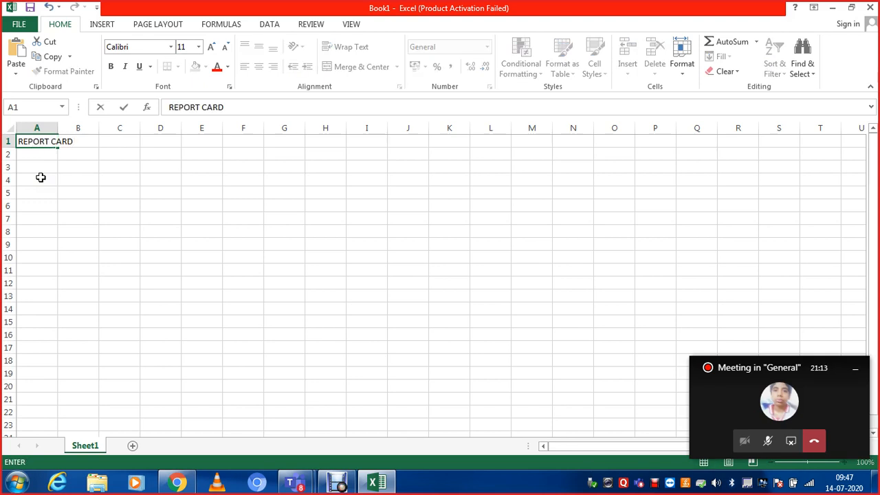
pyautogui.press('Return')
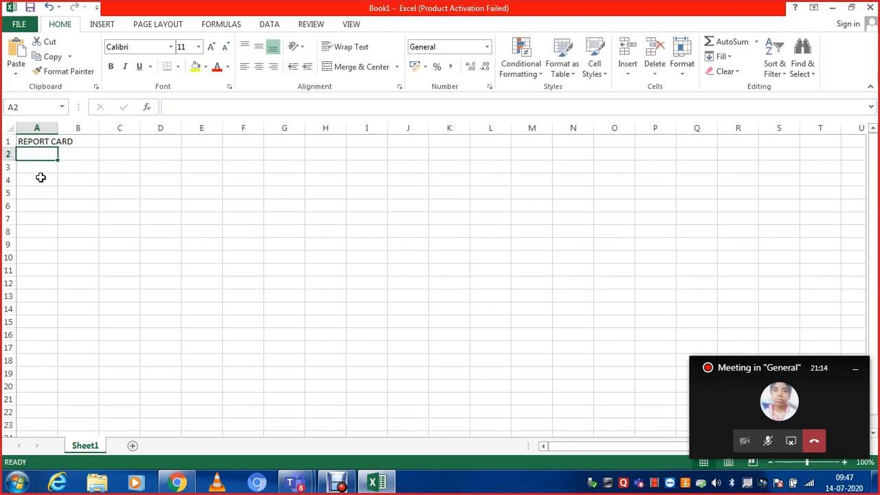
# - Enter the column headings SR.NO, NAME and CLASS in cells A3 to C3
pyautogui.press('Up')
pyautogui.press('Down')
pyautogui.press('Down')
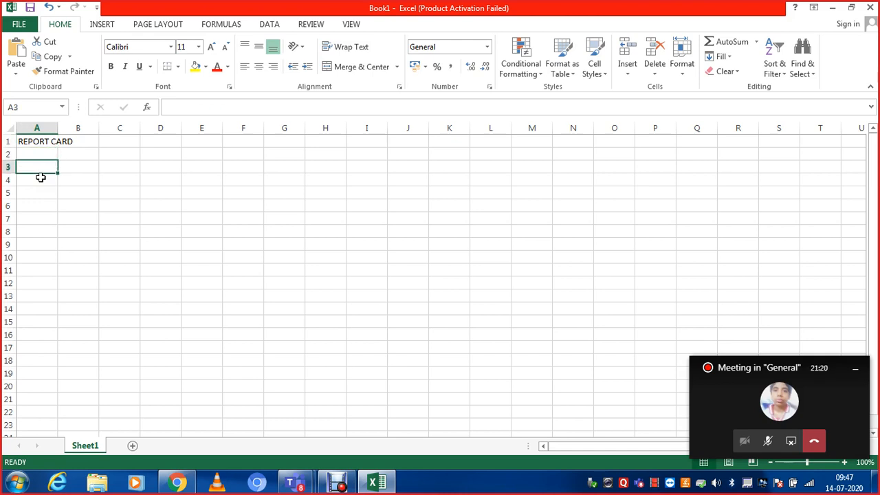
pyautogui.write('SR.NO')
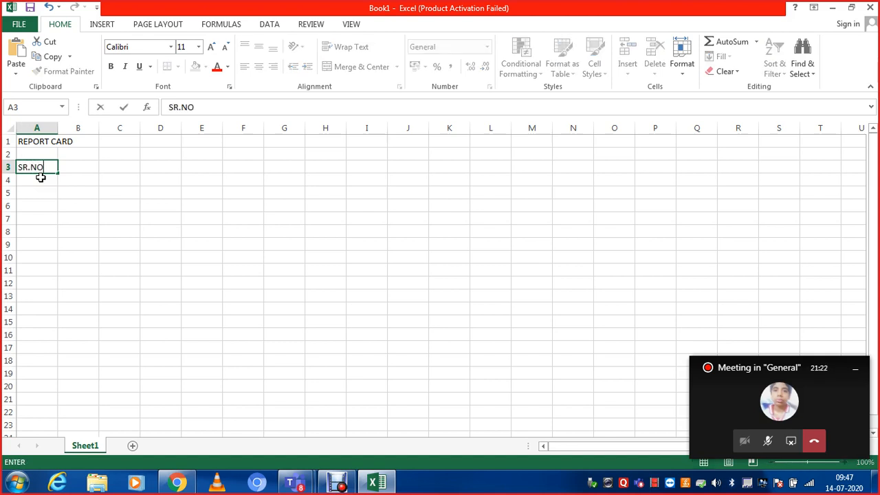
pyautogui.press('Tab')
pyautogui.write('NAM,')
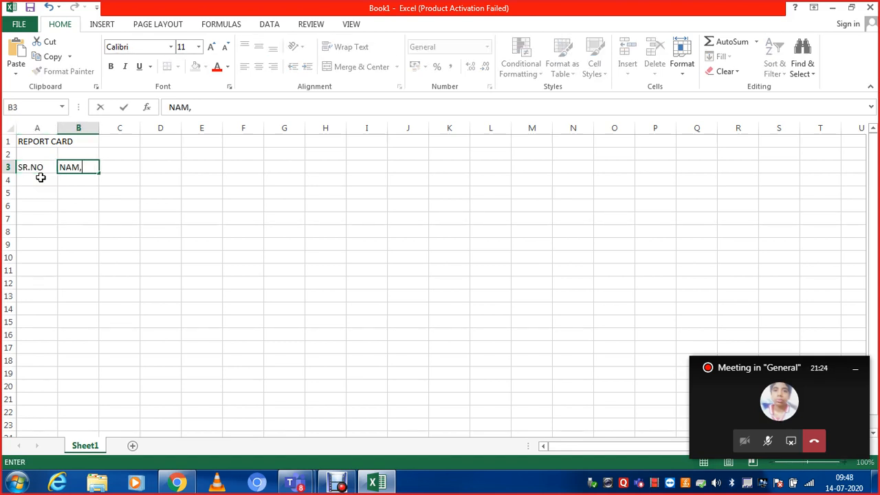
pyautogui.write('E')
pyautogui.press('BackSpace')
pyautogui.press('BackSpace')
pyautogui.write('E')
pyautogui.press('Tab')
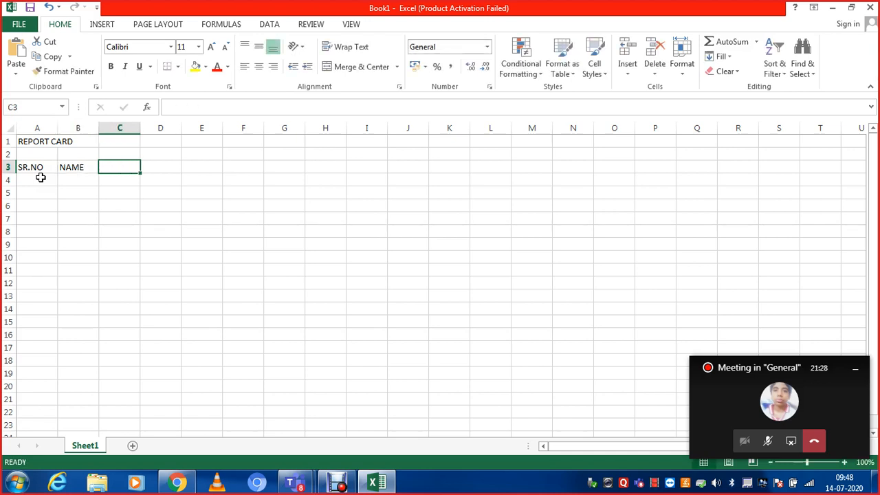
pyautogui.write('CLASS')
pyautogui.press('Tab')
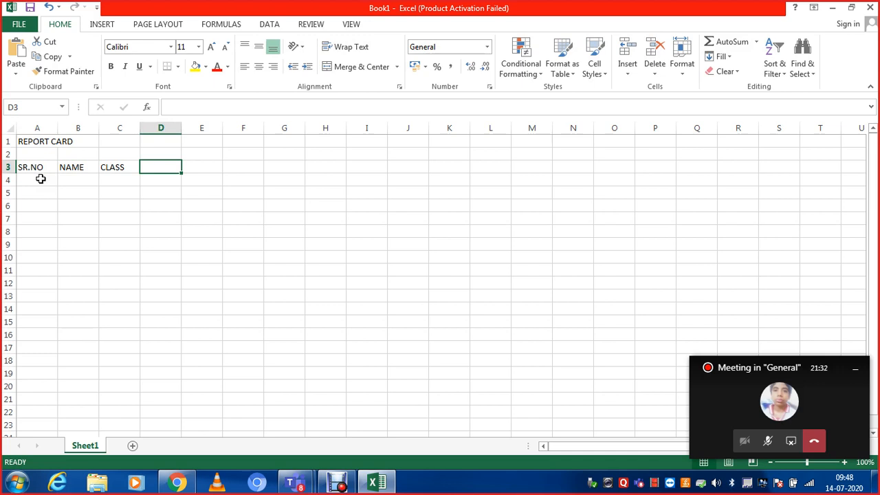
# - Add the subject headings MATH, ENGLISH and COMPUTER in cells D3 to F3
pyautogui.write('MATH')
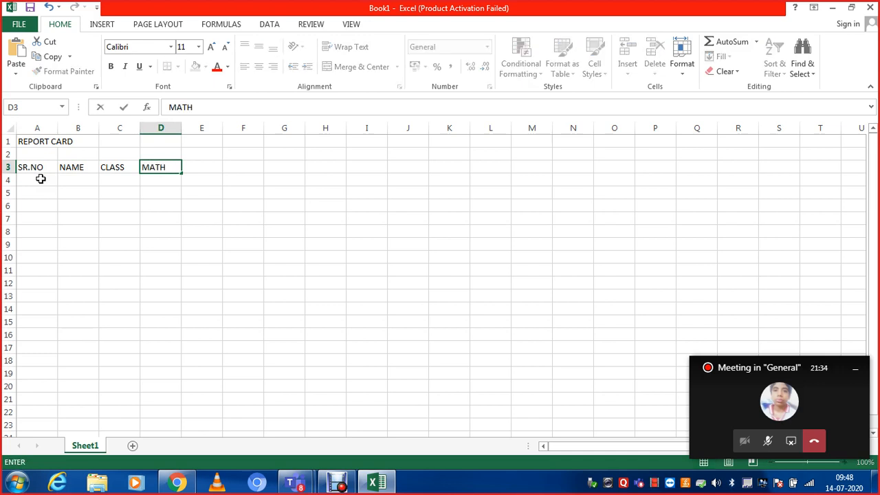
pyautogui.press('Tab')
pyautogui.write('ENG')
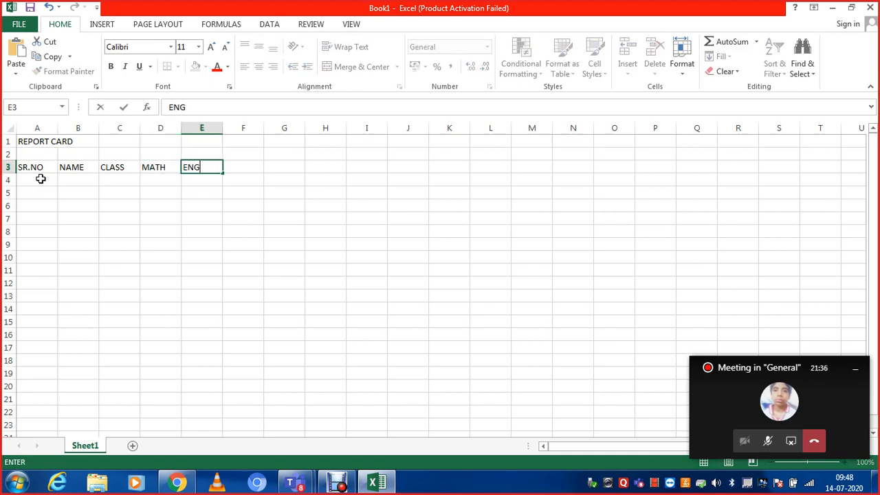
pyautogui.write('LISH')
pyautogui.press('Tab')
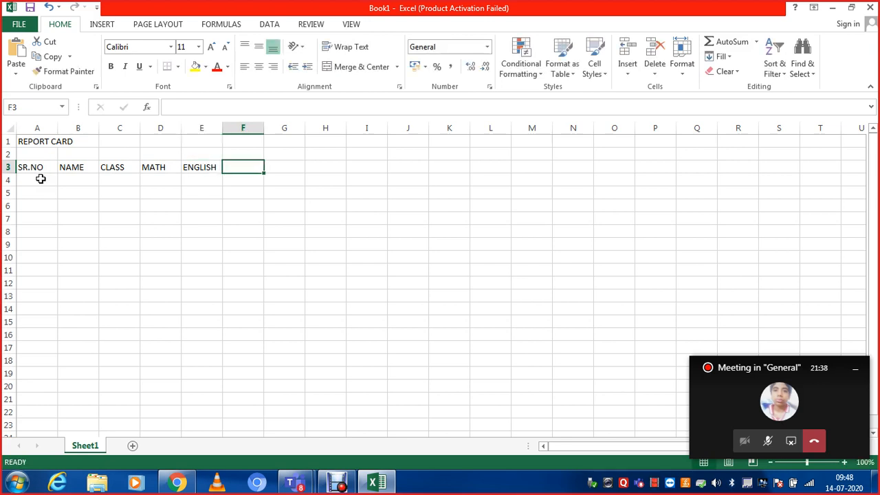
pyautogui.write('COMPUTER')
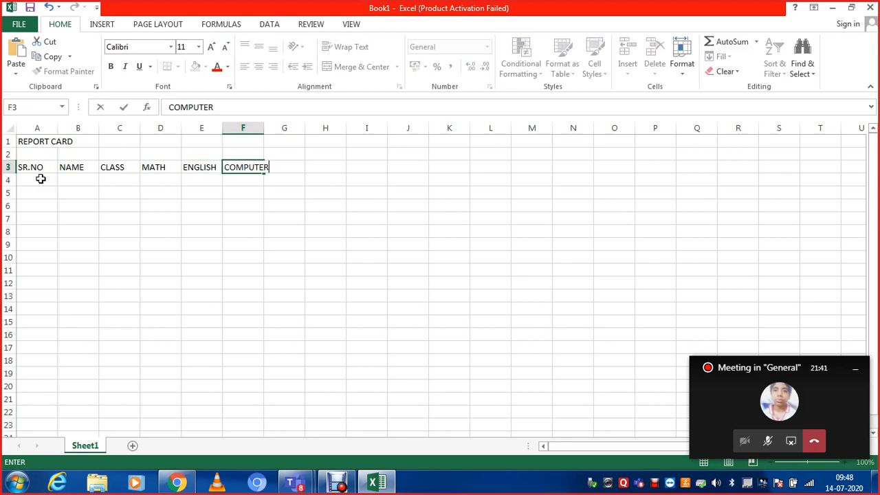
pyautogui.press('Tab')
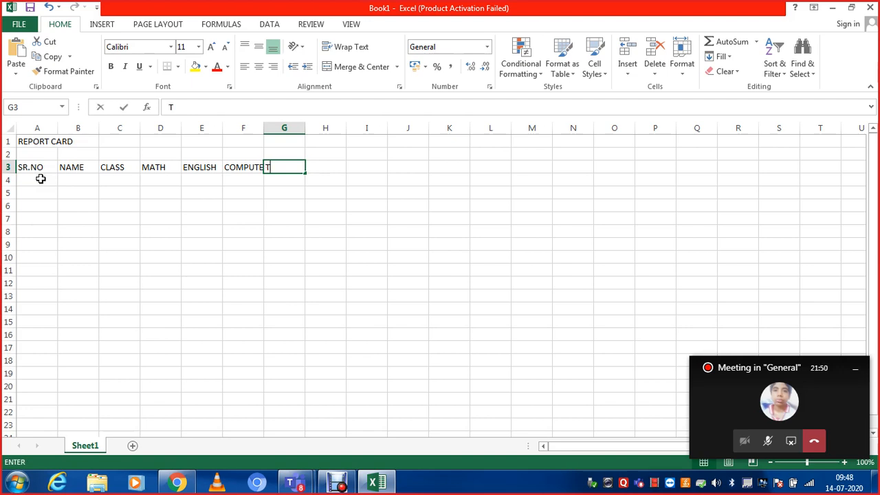
# - Add the headings TOTAL, AVERAGE and PERCENTAGE in cells G3 to I3
pyautogui.write('TOTAL')
pyautogui.press('Tab')
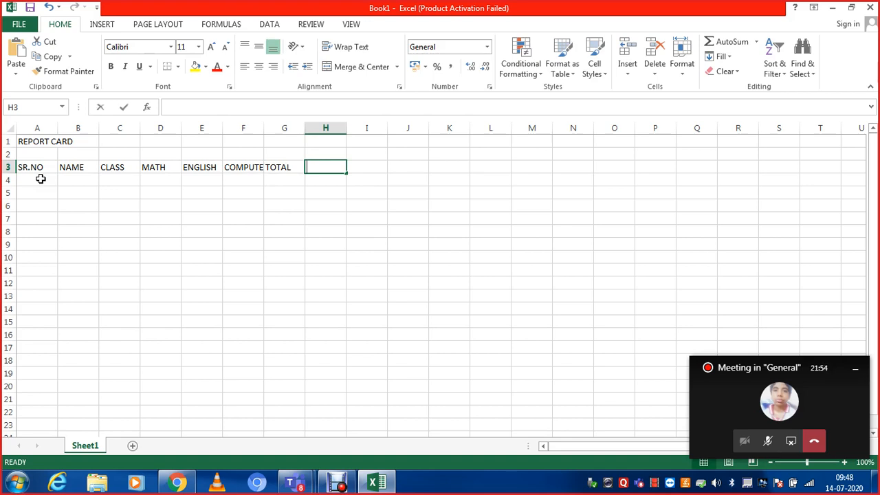
pyautogui.write('AVERAGE')
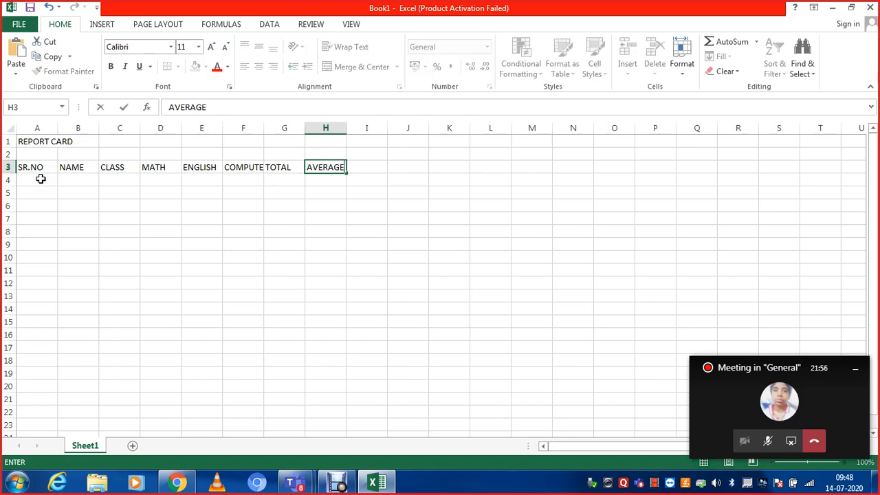
pyautogui.press('Tab')
pyautogui.write('PERCEN')
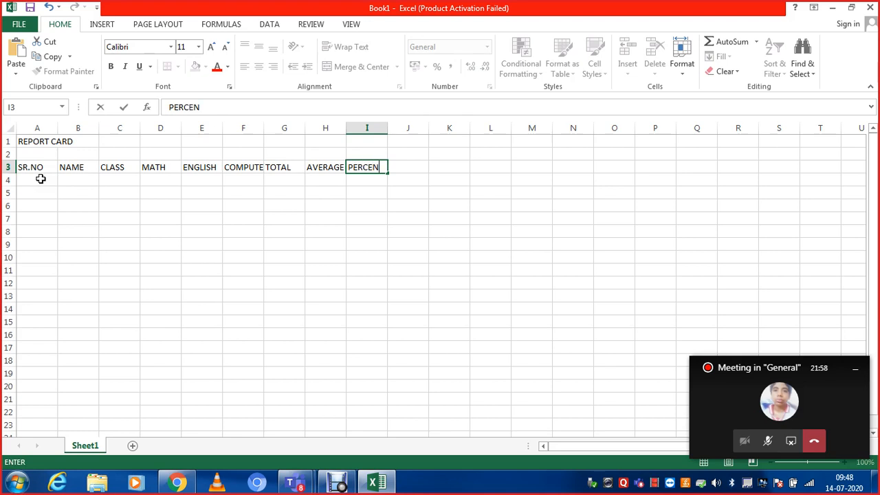
pyautogui.write('TAGE')
pyautogui.press('Return')
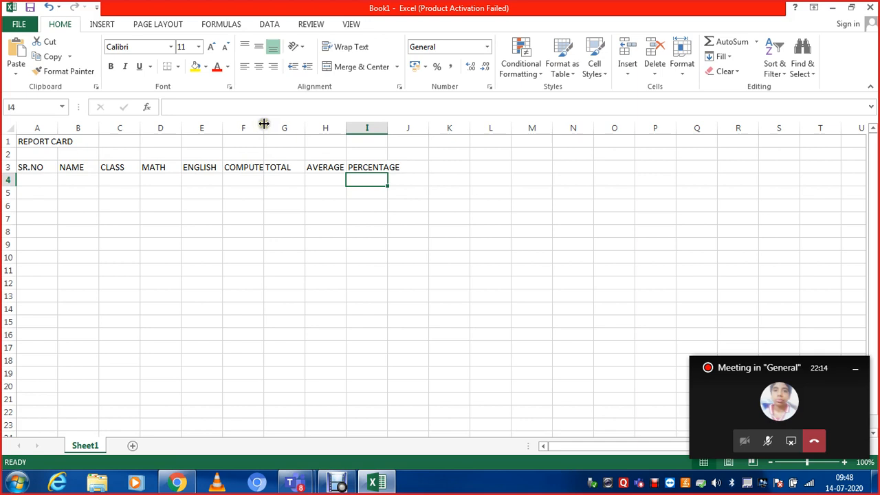
# - Autofit the COMPUTER and PERCENTAGE columns to the width of their headings
pyautogui.moveTo(263, 124)
pyautogui.mouseDown()
pyautogui.moveTo(305, 137)
pyautogui.moveTo(262, 138)
pyautogui.moveTo(291, 131)
pyautogui.moveTo(264, 126)
pyautogui.mouseUp()
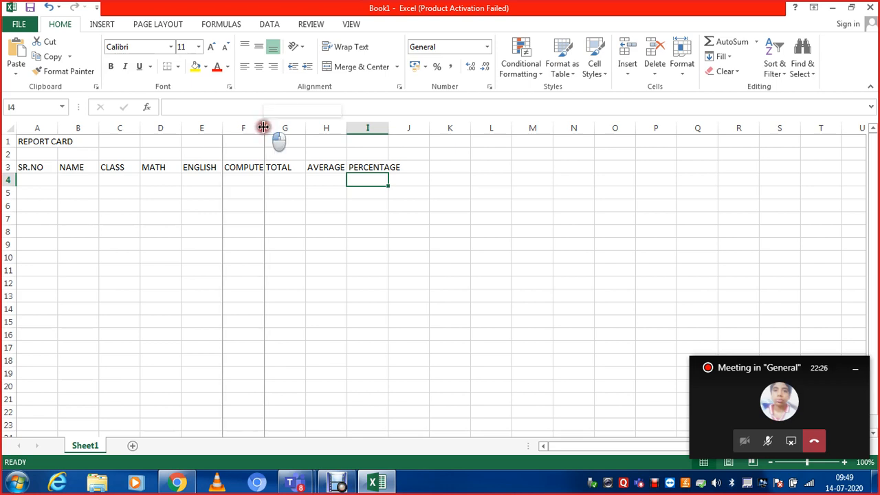
pyautogui.doubleClick(263, 128)
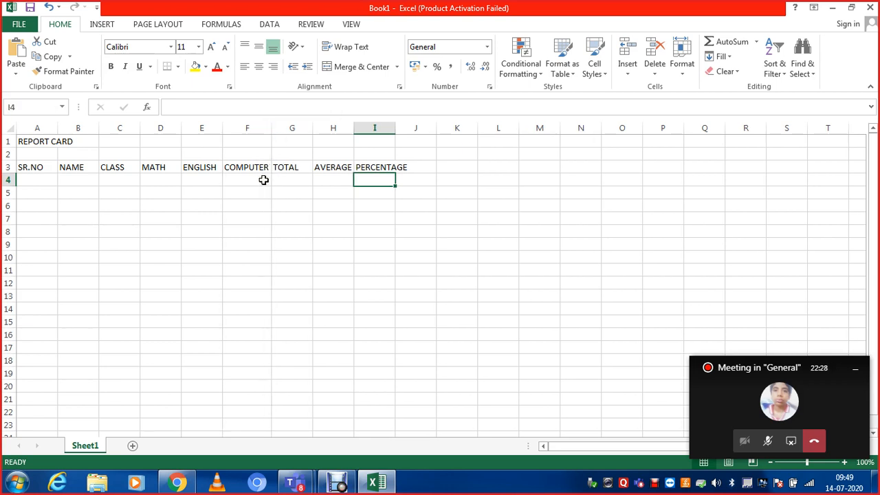
pyautogui.doubleClick(397, 127)
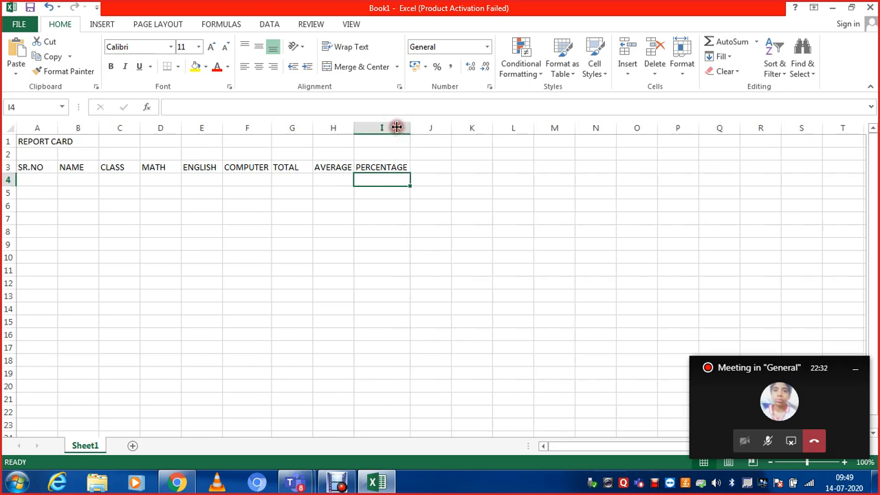
# - Enter the serial numbers 1 to 5 in cells A4 to A8 under SR.NO
pyautogui.click(44, 179)
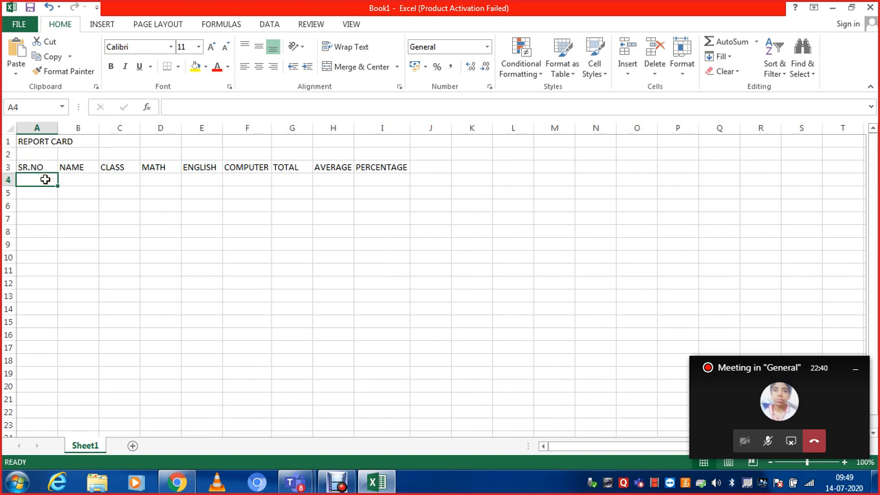
pyautogui.write('1')
pyautogui.press('Return')
pyautogui.write('2')
pyautogui.press('Return')
pyautogui.write('3')
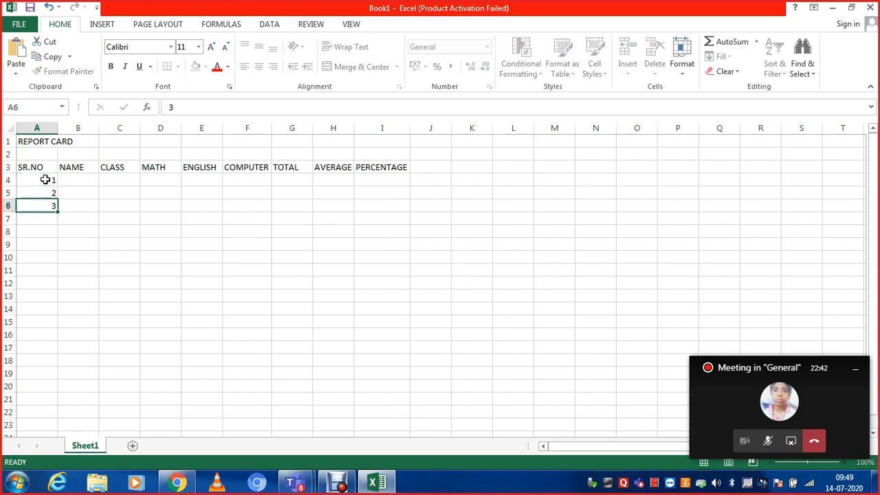
pyautogui.press('Return')
pyautogui.write('4')
pyautogui.press('Return')
pyautogui.write('5')
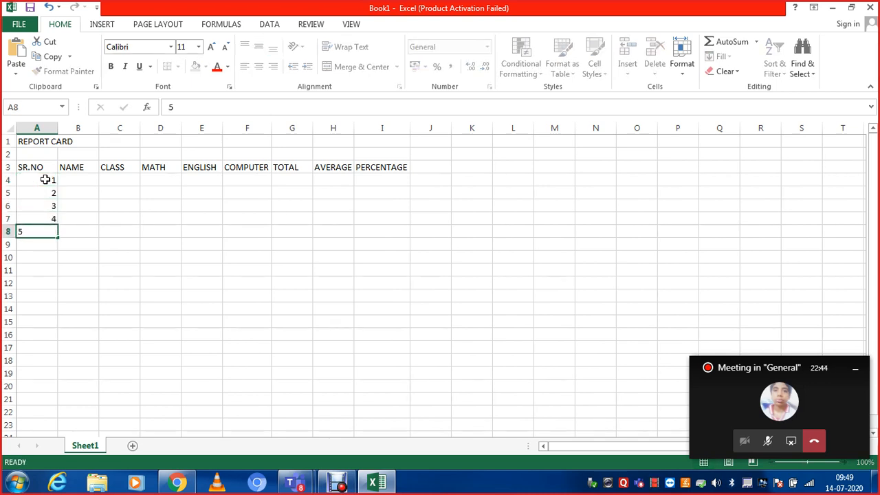
pyautogui.press('Tab')
# - Enter the first two students' names in cells B4 and B5 under NAME
pyautogui.press('Up')
pyautogui.press('Up')
pyautogui.press('Up')
pyautogui.press('Up')
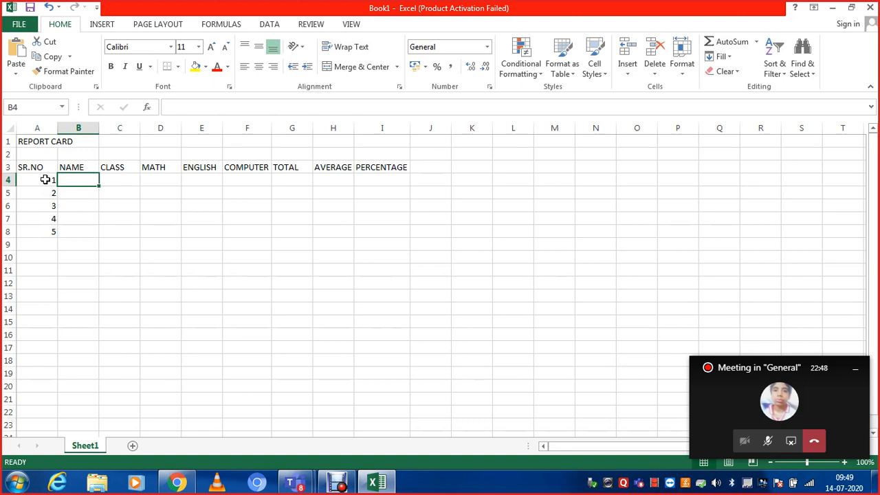
pyautogui.write('Ankit')
pyautogui.press('Return')
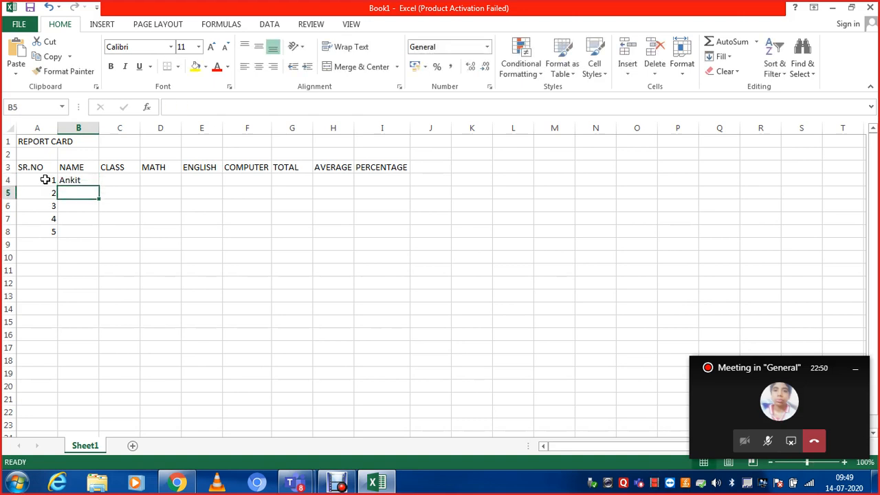
pyautogui.write('Saumya')
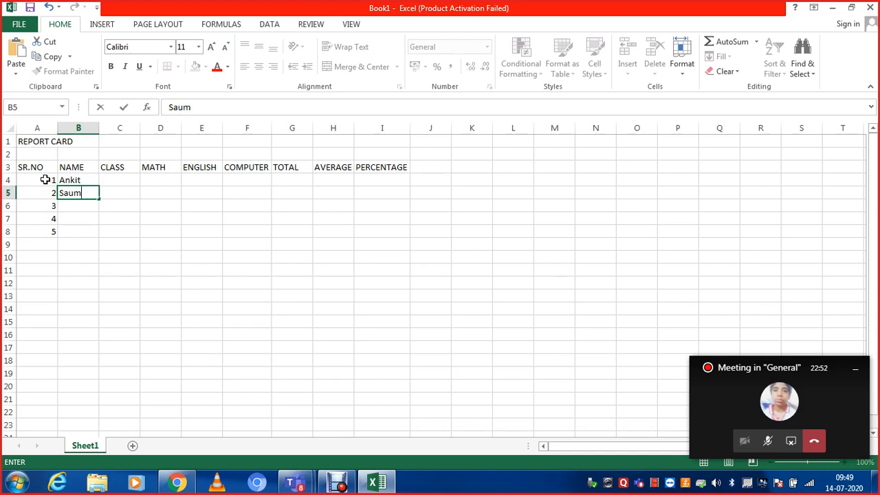
pyautogui.hotkey('ctrl', 'Return')
pyautogui.press('Return')
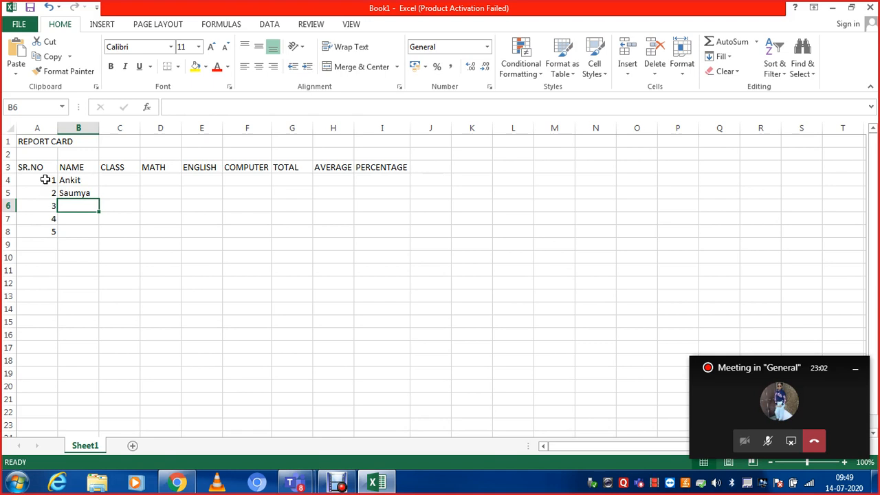
# - Enter the remaining three students' names in cells B6 to B8
pyautogui.write('Arna')
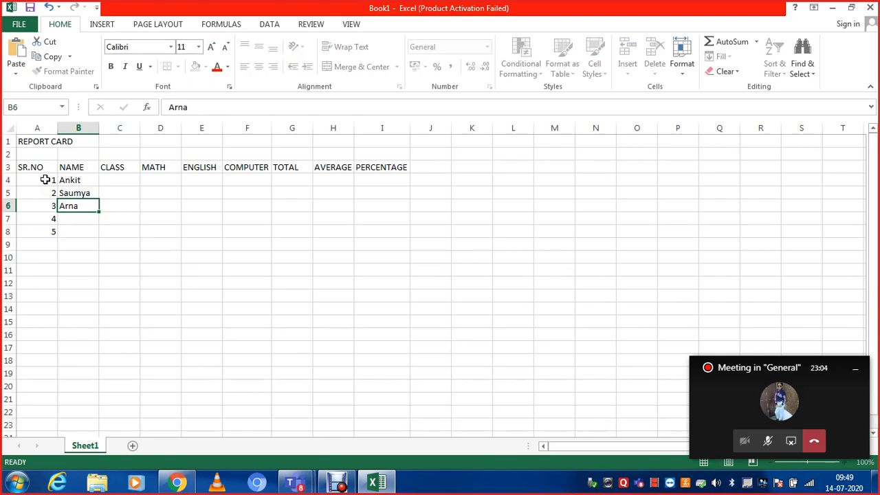
pyautogui.press('Return')
pyautogui.write('Shi')
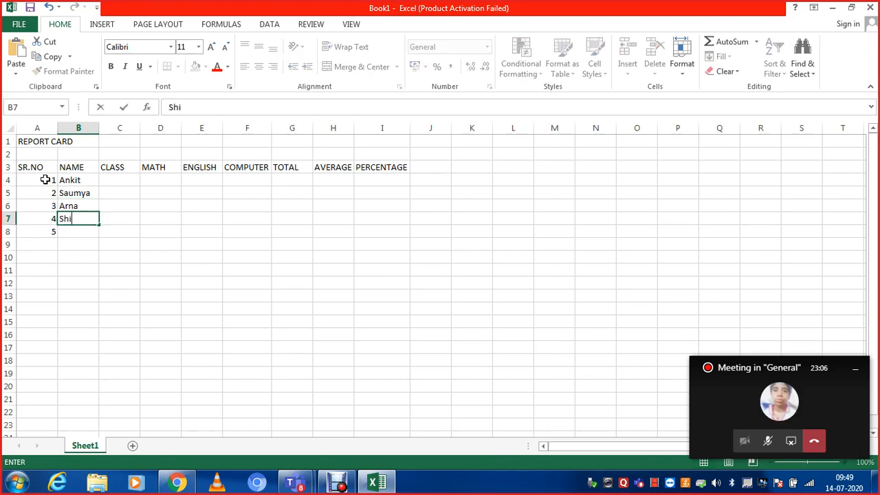
pyautogui.write('vas')
pyautogui.press('BackSpace')
pyautogui.write('hish')
pyautogui.press('Return')
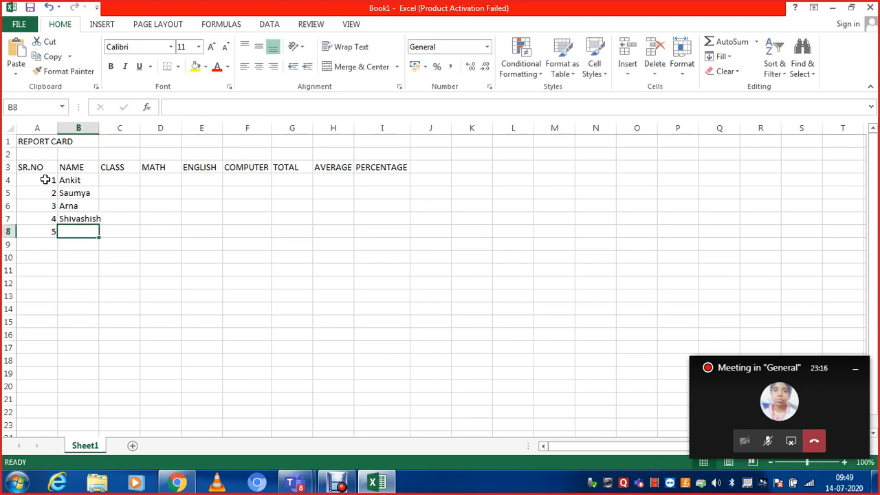
pyautogui.write('Arun')
# - Enter class 7 for the first student in cell C4
pyautogui.press('Up')
pyautogui.press('Up')
pyautogui.press('Up')
pyautogui.press('Up')
pyautogui.press('Up')
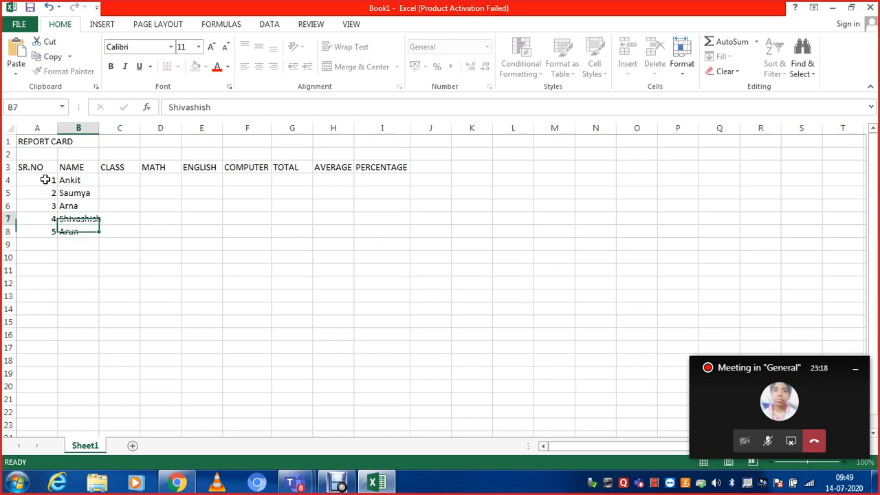
pyautogui.press('Down')
pyautogui.press('Right')
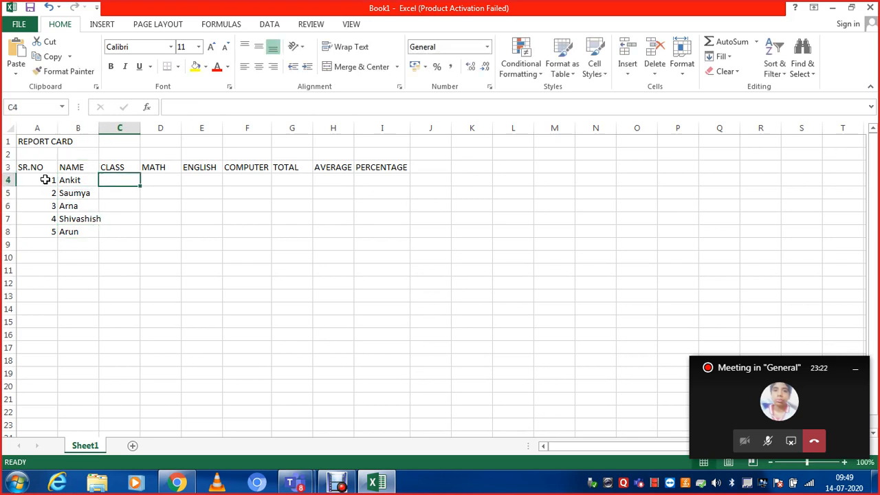
pyautogui.write('7')
pyautogui.press('Return')
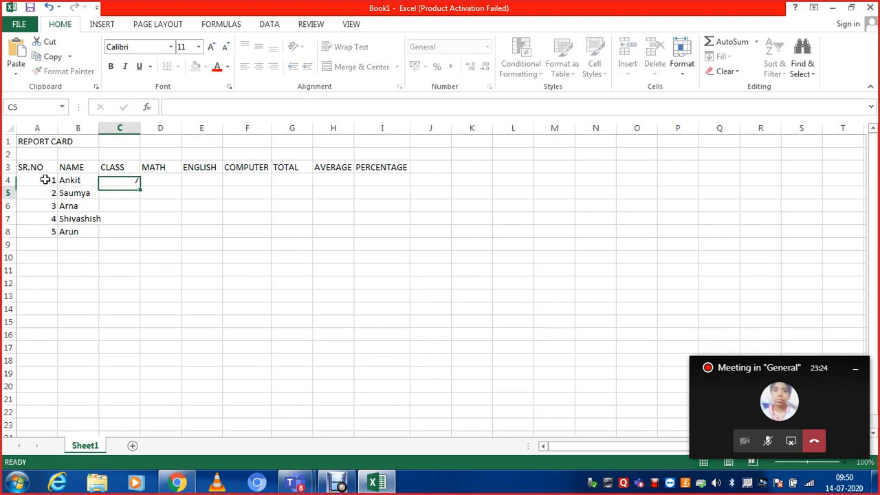
# - Enter class 7 individually for the other four students in cells C5 to C8
pyautogui.write('7')
pyautogui.press('Return')
pyautogui.write('7')
pyautogui.press('Return')
pyautogui.write('7')
pyautogui.press('Return')
pyautogui.write('7')
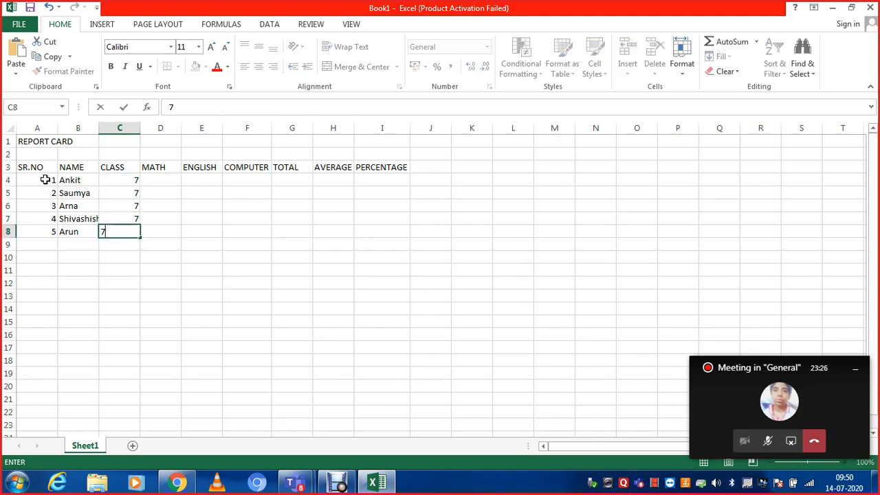
pyautogui.press('Right')
pyautogui.press('Up')
pyautogui.press('Up')
pyautogui.press('Up')
pyautogui.press('Up')
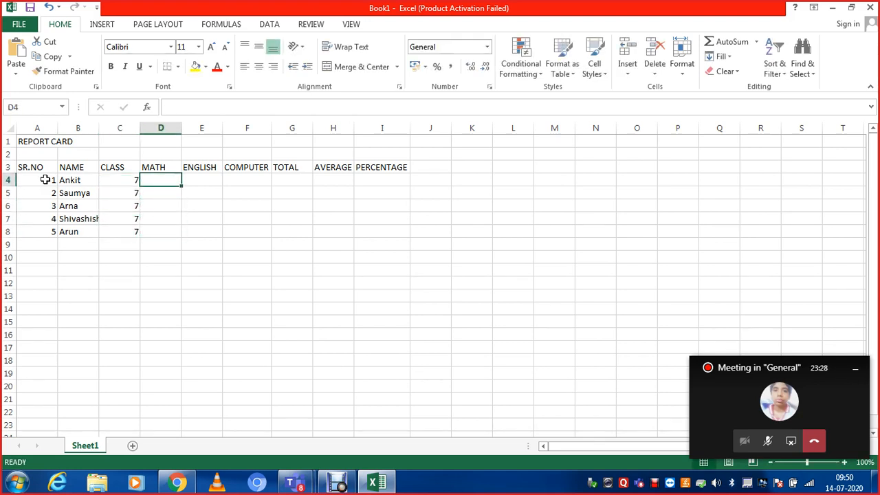
# - Clear the contents of cells C5 to C9 in the CLASS column
pyautogui.press('Left')
pyautogui.press('Down')
pyautogui.hotkey('shift', 'Down')
pyautogui.hotkey('shift', 'Down')
pyautogui.hotkey('shift', 'Down')
pyautogui.hotkey('shift', 'Down')
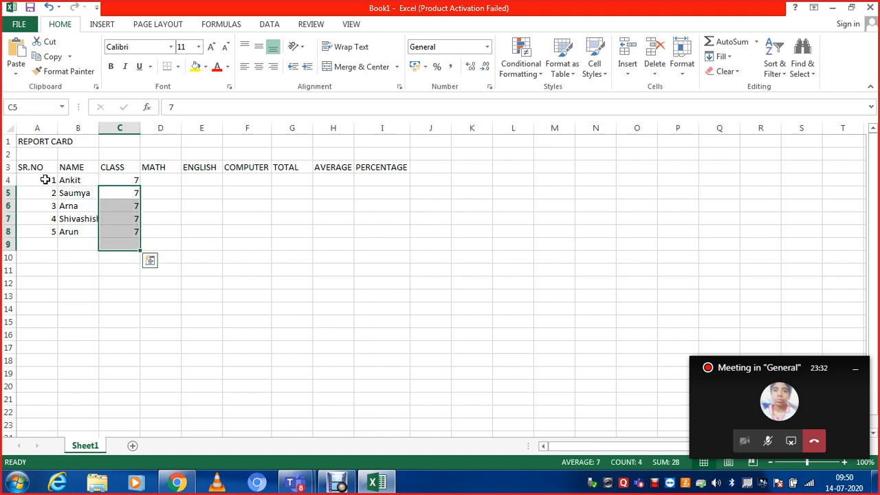
pyautogui.press('Delete')
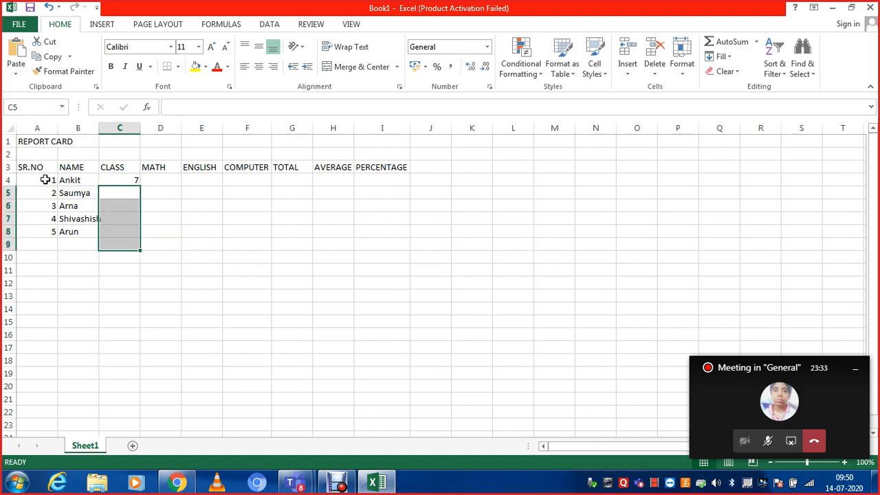
# - Fill the class value 7 from cell C4 down through C8
pyautogui.click(106, 182)
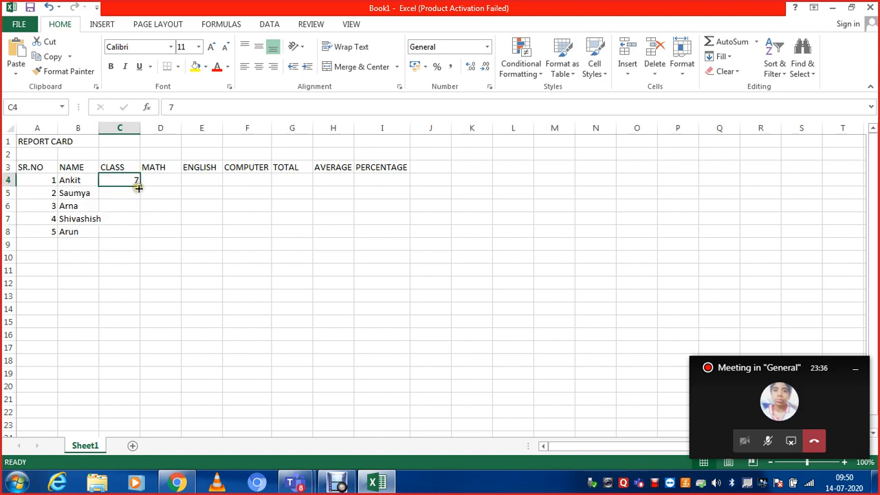
pyautogui.doubleClick(139, 187)
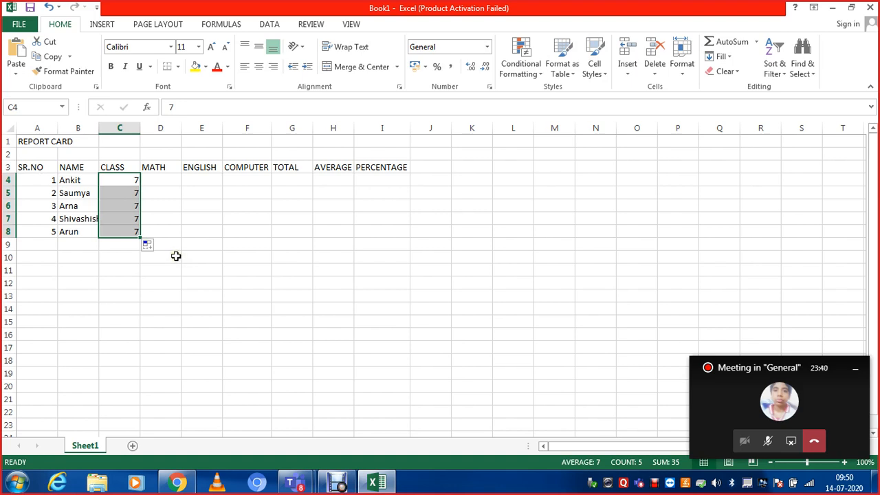
# - Enter the first student's marks in row 4: MATH 96, ENGLISH 78 and COMPUTER 80
pyautogui.click(176, 178)
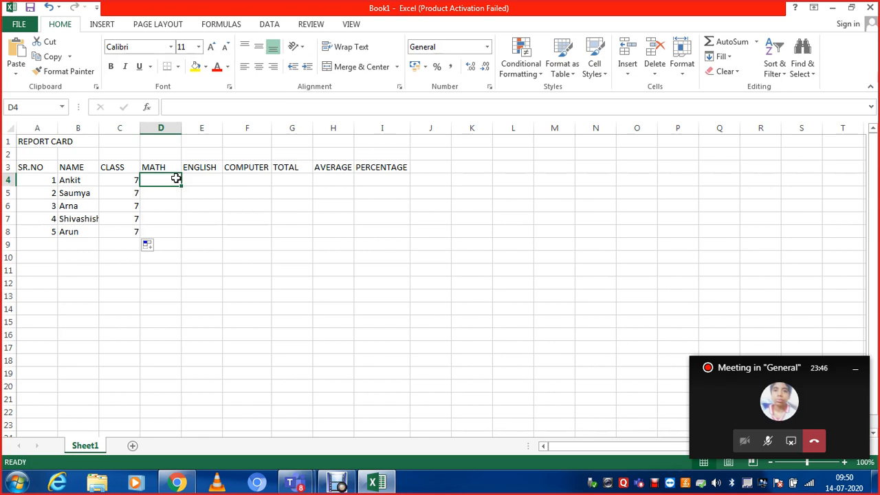
pyautogui.write('96')
pyautogui.press('Tab')
pyautogui.write('7')
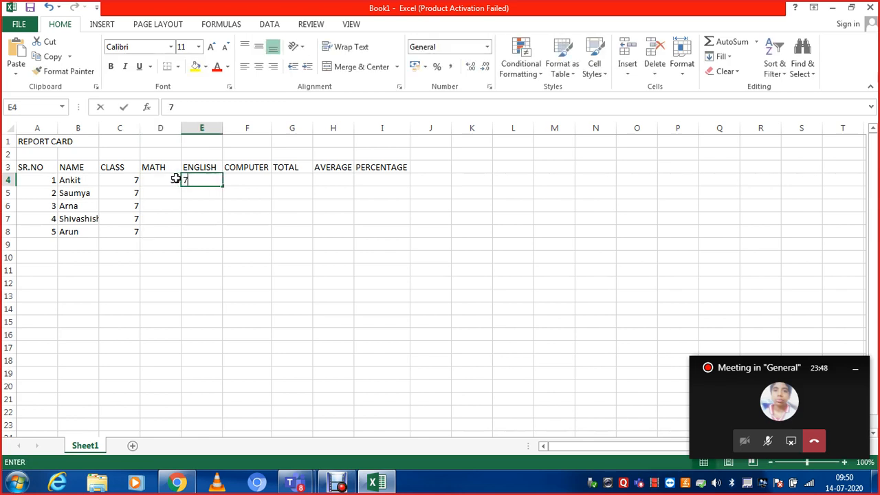
pyautogui.write('8')
pyautogui.press('Tab')
pyautogui.write('80')
pyautogui.press('Down')
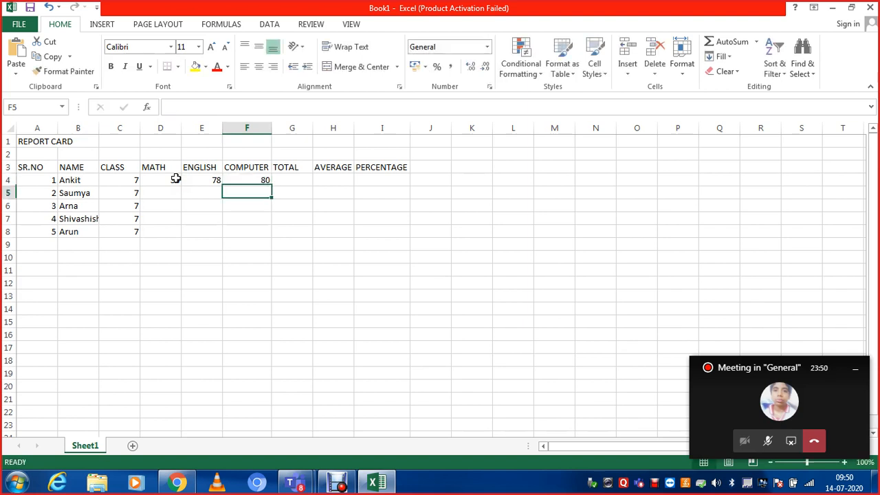
# - Enter the second student's marks in row 5: COMPUTER 90, ENGLISH 59 and MATH 85
pyautogui.write('90')
pyautogui.press('Return')
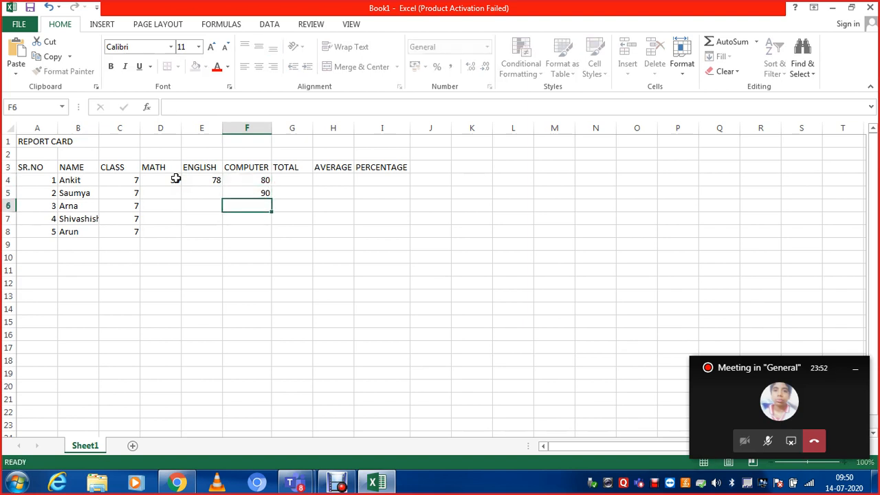
pyautogui.press('Left')
pyautogui.press('Up')
pyautogui.write('59')
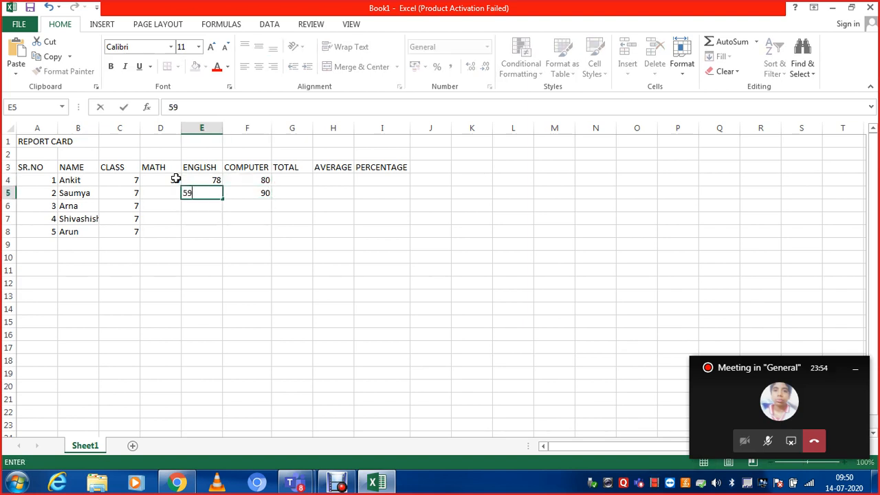
pyautogui.press('Left')
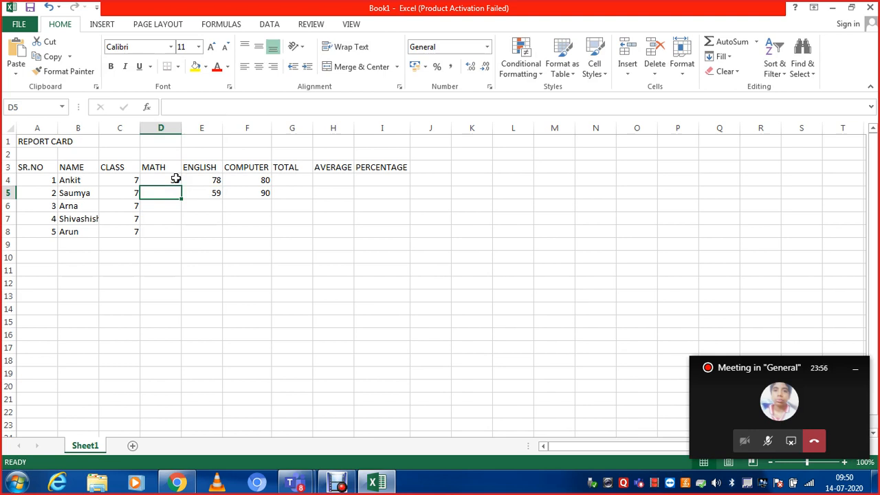
pyautogui.write('85')
pyautogui.press('Return')
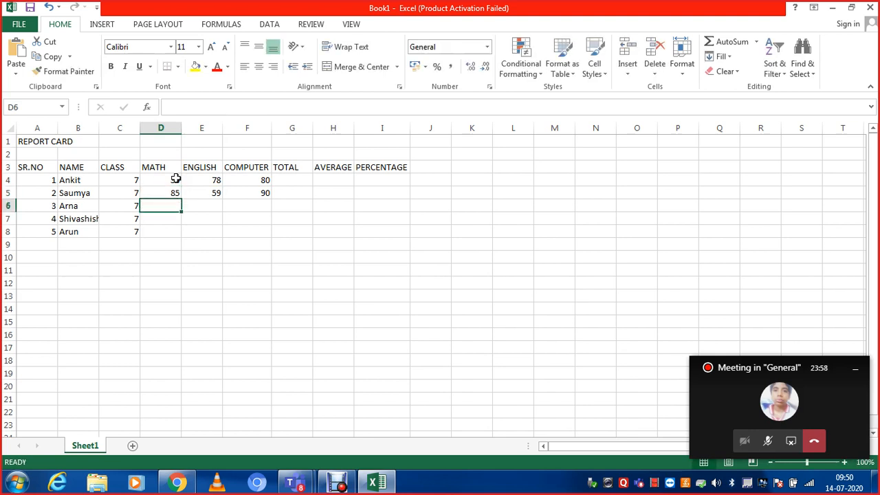
# - Enter the third student's marks in row 6: MATH 69, ENGLISH 50 and COMPUTER 49
pyautogui.write('69')
pyautogui.press('Right')
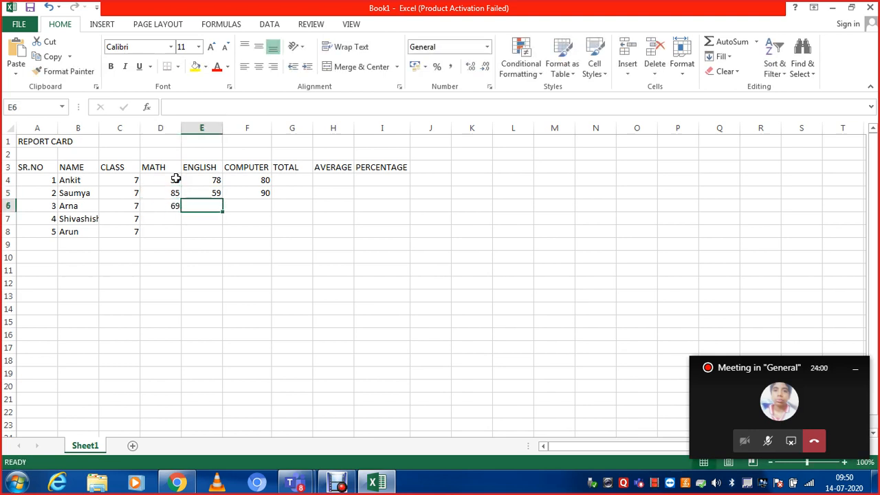
pyautogui.write('8')
pyautogui.press('BackSpace')
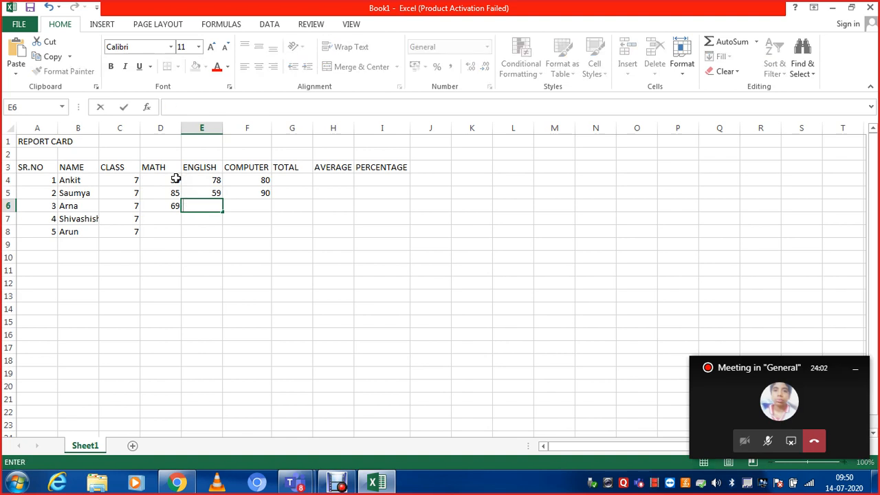
pyautogui.write('50')
pyautogui.press('Right')
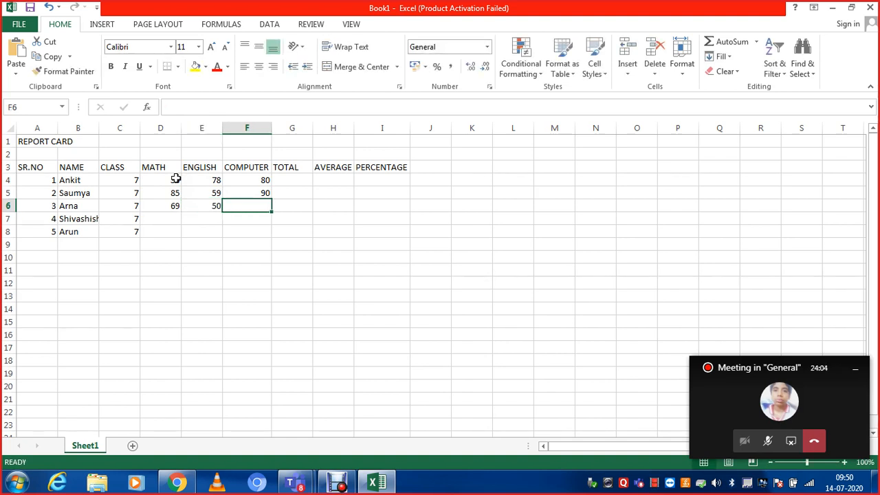
pyautogui.write('49')
pyautogui.press('Right')
# - Enter the fourth student's marks in row 7: MATH 79, ENGLISH 80 and COMPUTER 74
pyautogui.press('Down')
pyautogui.press('Left')
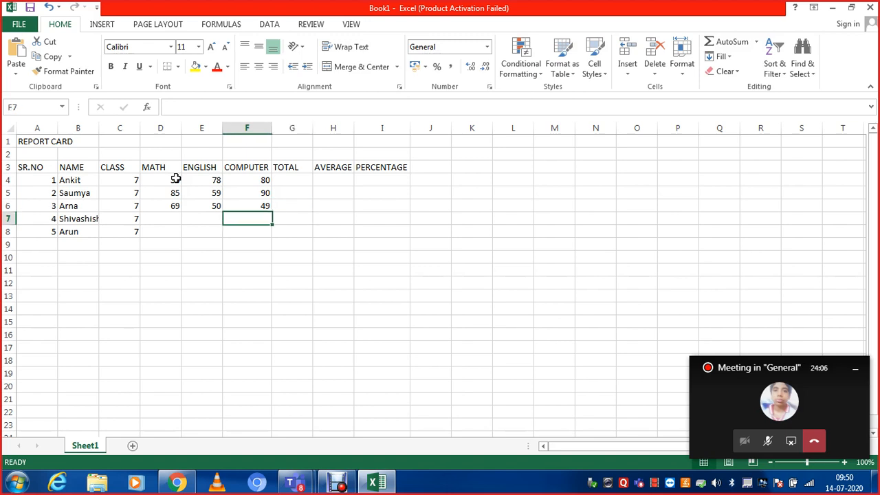
pyautogui.press('Left')
pyautogui.press('Left')
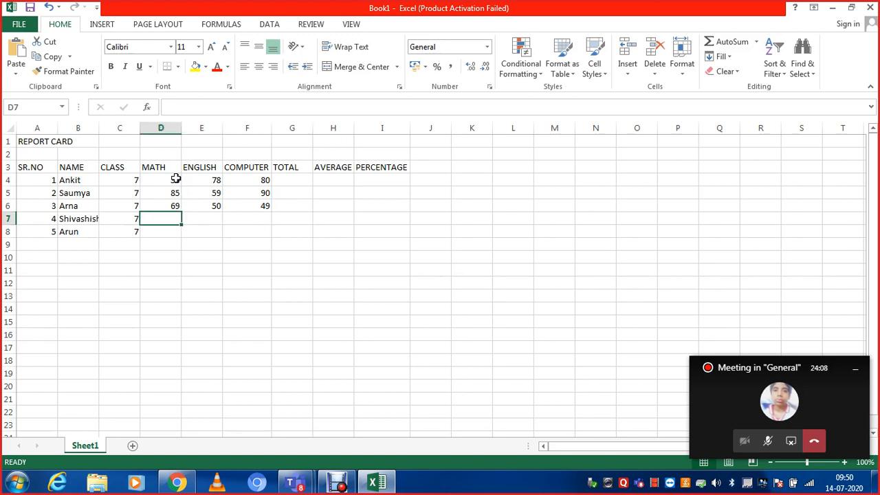
pyautogui.write('79')
pyautogui.press('Return')
pyautogui.press('Right')
pyautogui.press('Up')
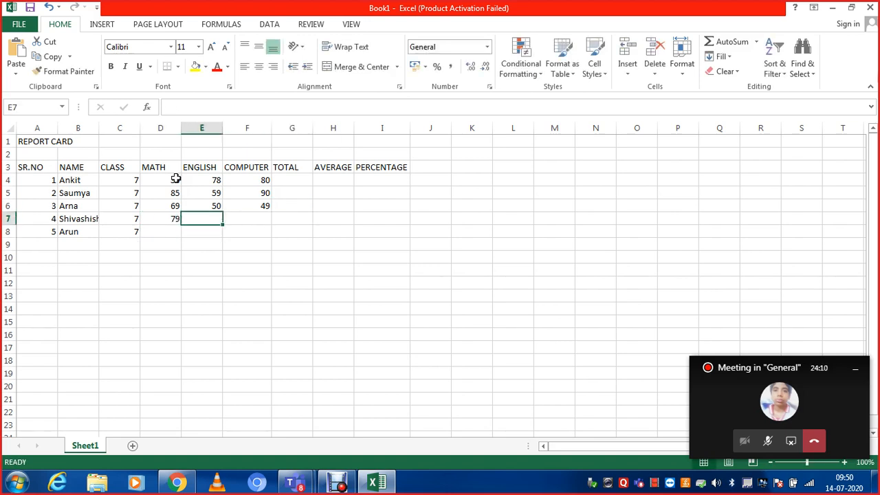
pyautogui.write('80')
pyautogui.press('Right')
pyautogui.press('Right')
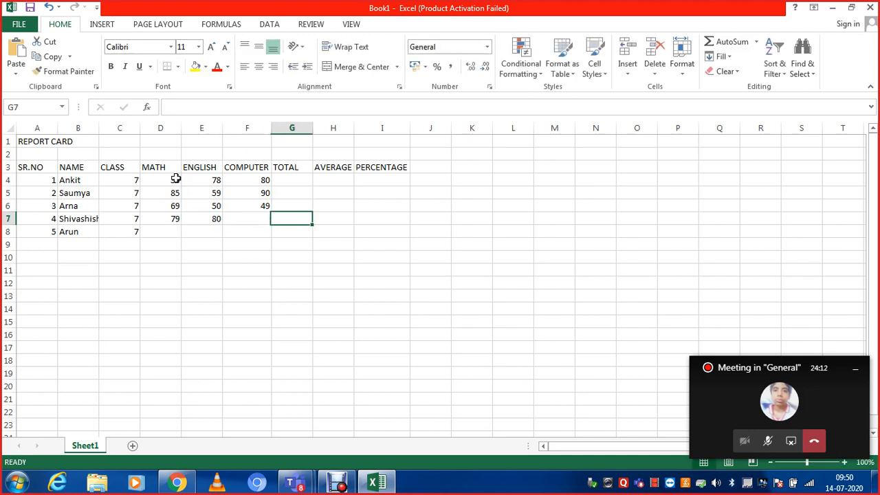
pyautogui.press('Left')
pyautogui.write('74')
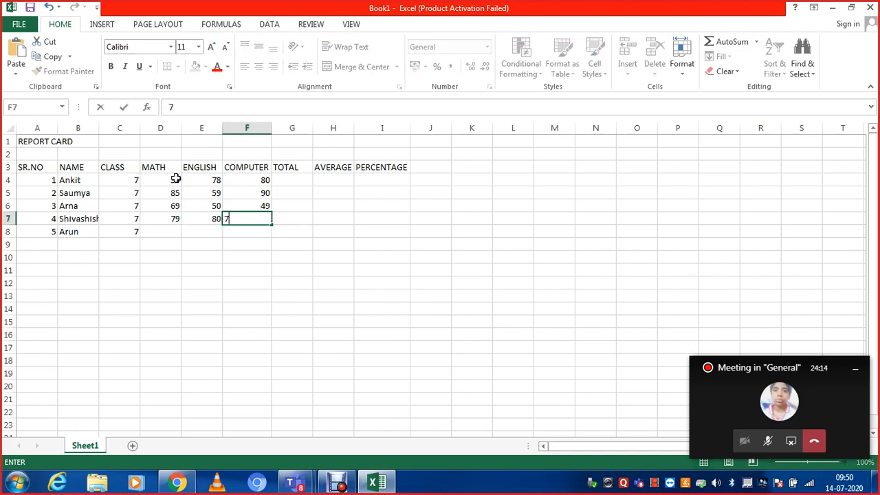
pyautogui.press('Return')
# - Enter the fifth student's marks in row 8: MATH 49, ENGLISH 68 and COMPUTER 58
pyautogui.press('Left')
pyautogui.press('Left')
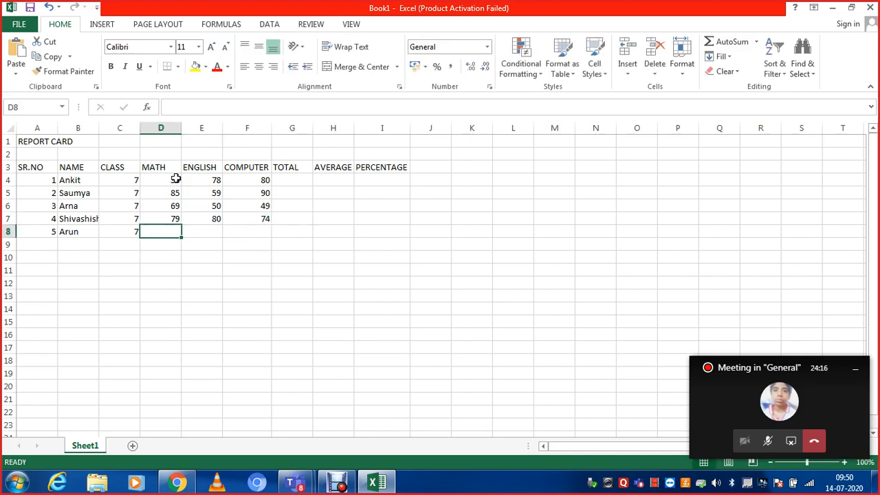
pyautogui.write('49')
pyautogui.press('Right')
pyautogui.write('68')
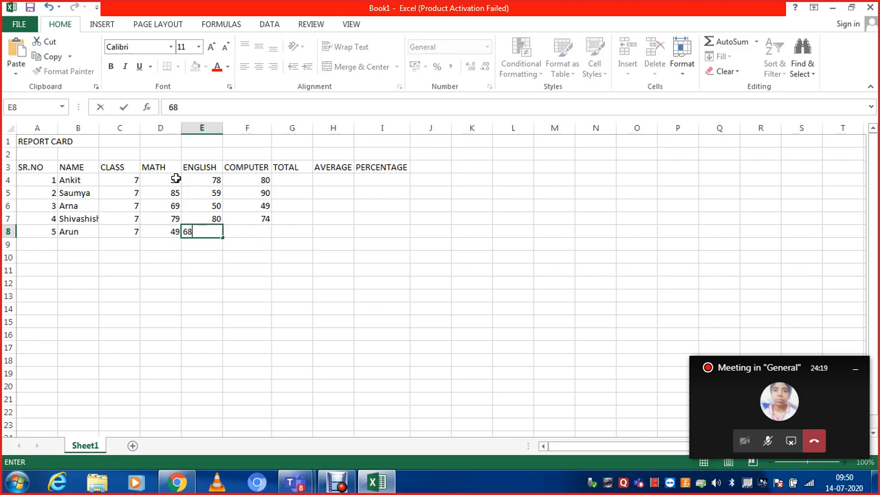
pyautogui.press('Right')
pyautogui.write('74')
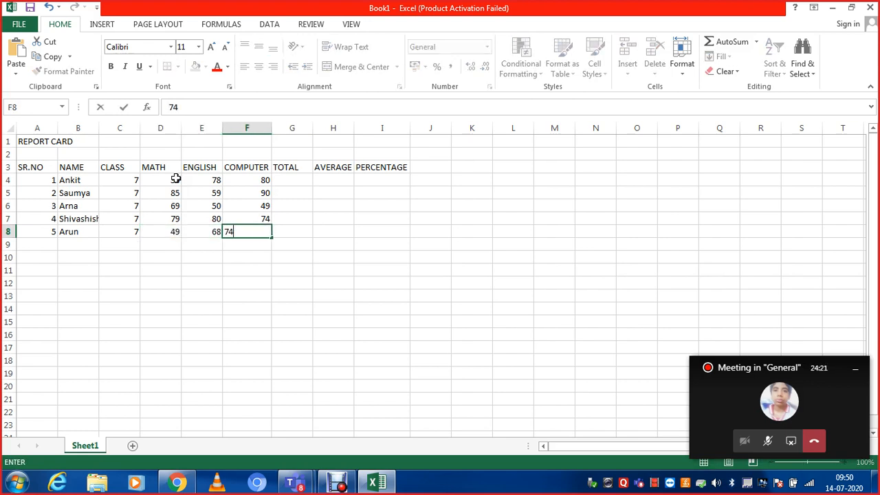
pyautogui.press('Right')
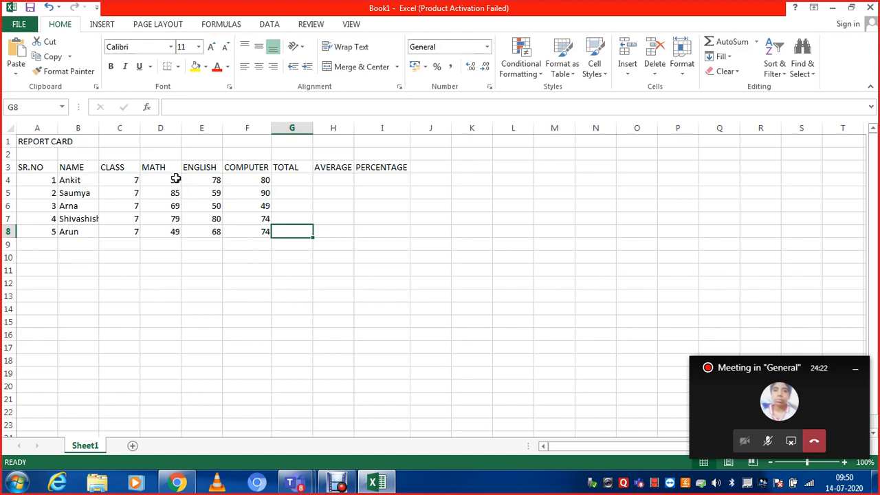
pyautogui.press('Left')
pyautogui.write('9')
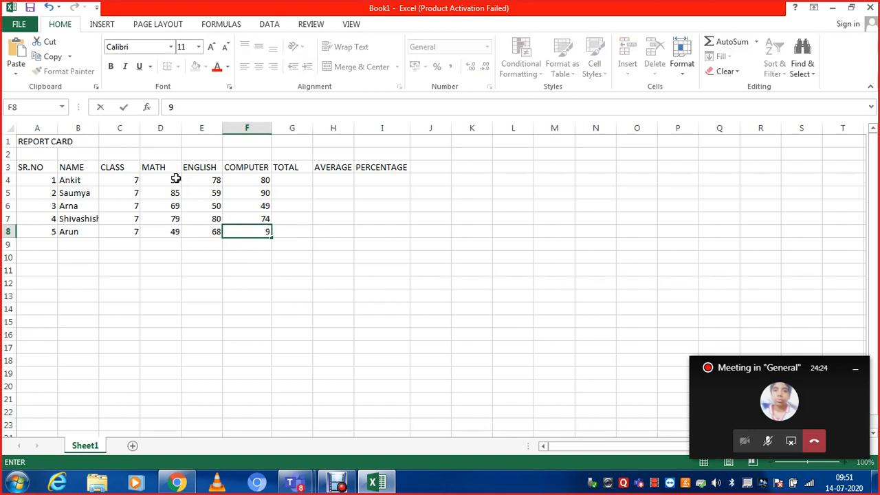
pyautogui.write('58')
pyautogui.press('Right')
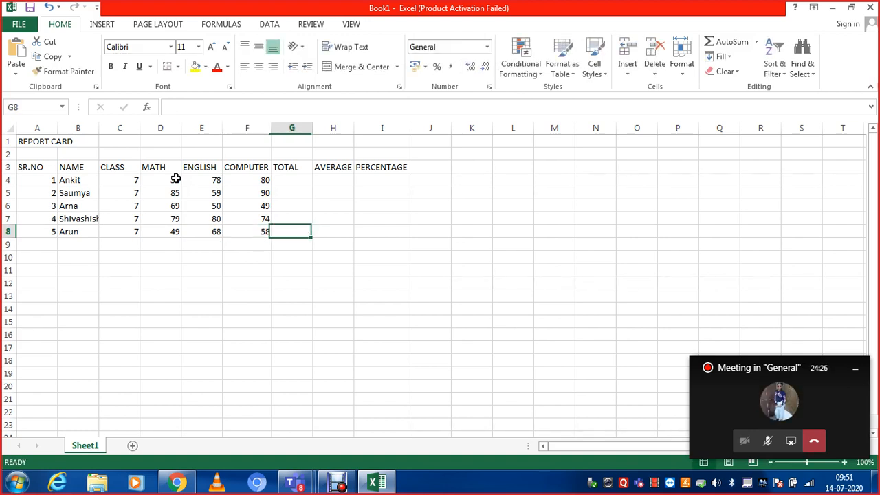
# - Total the first student's marks in G4 with the formula =D4+E4+F4 and check the stored formula
pyautogui.press('Up')
pyautogui.press('Up')
pyautogui.press('Up')
pyautogui.press('Up')
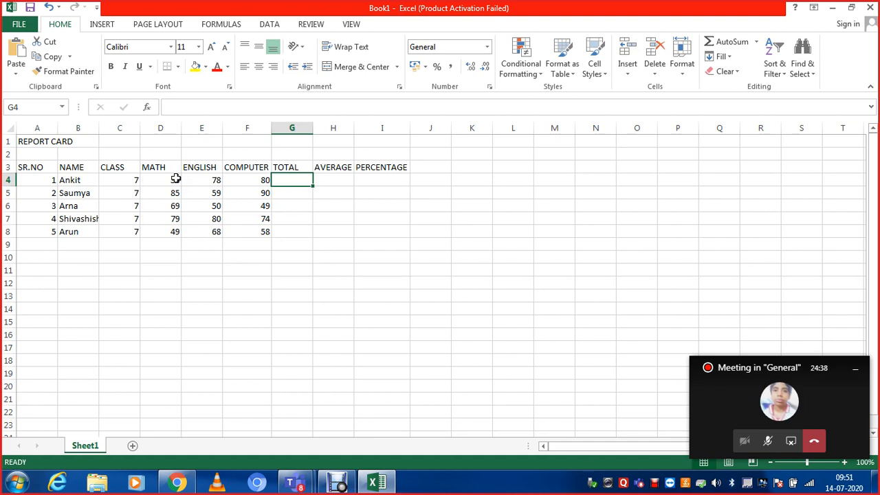
pyautogui.write('=')
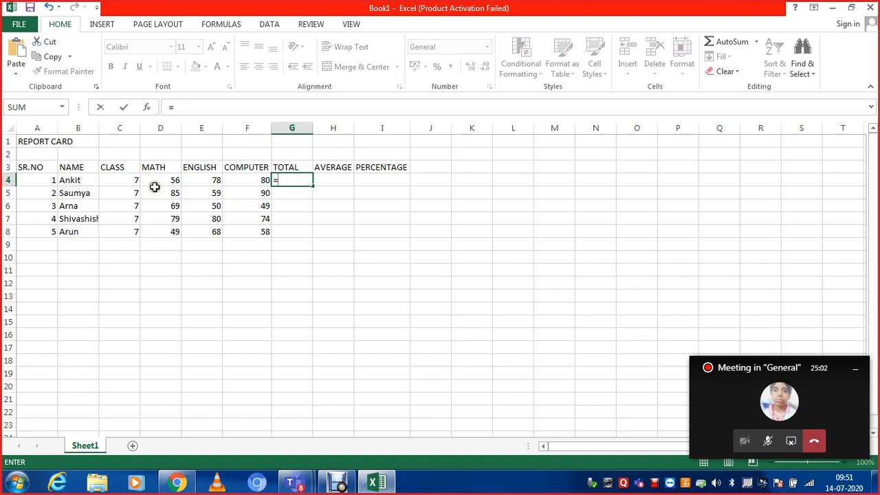
pyautogui.click(158, 179)
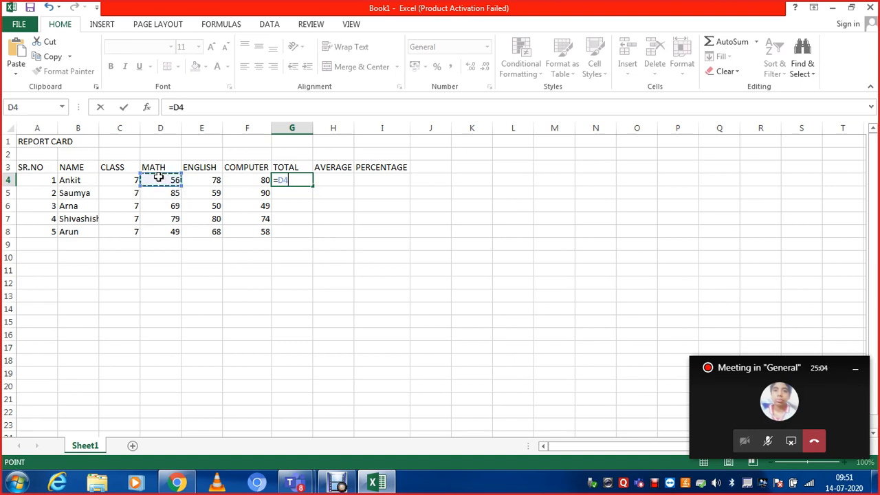
pyautogui.write('+')
pyautogui.click(199, 180)
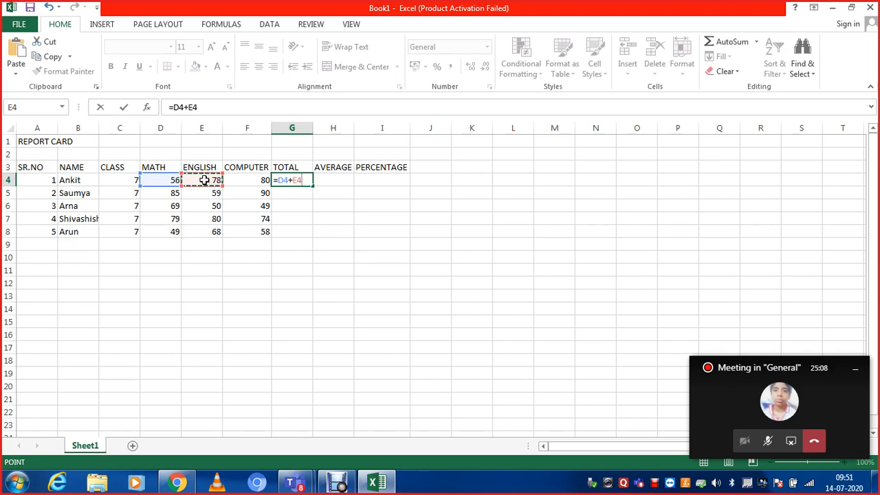
pyautogui.write('+')
pyautogui.click(237, 180)
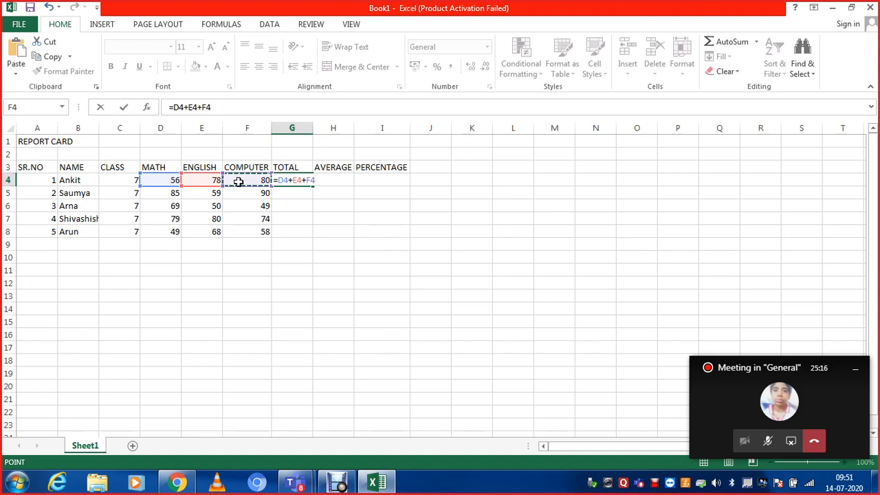
pyautogui.press('Return')
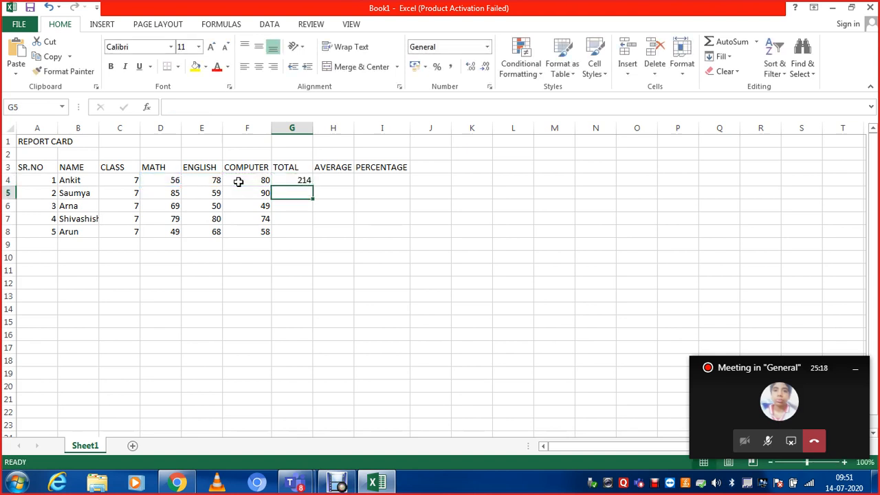
pyautogui.press('Up')
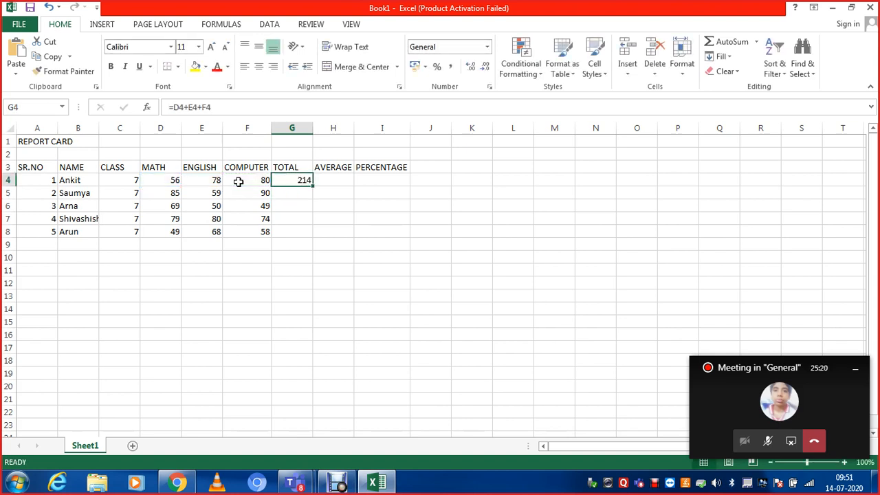
# - Total the second student's marks in G5 with the formula =D5+E5+F5
pyautogui.press('Down')
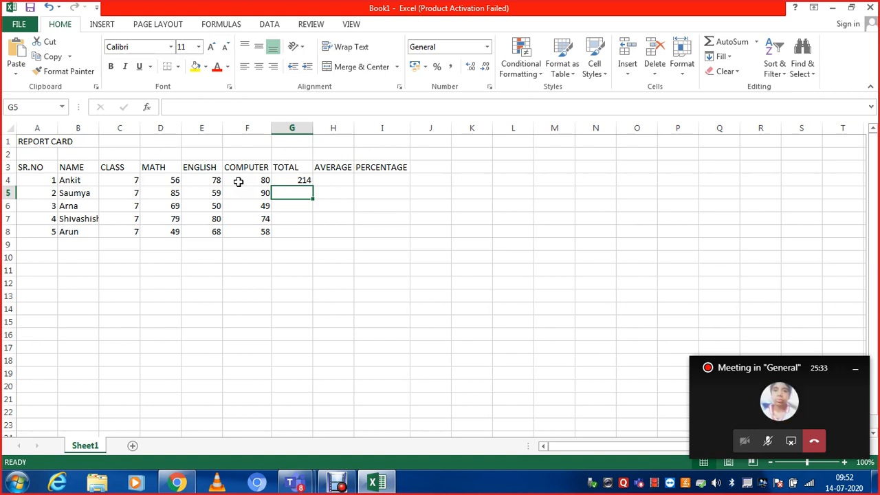
pyautogui.write('=')
pyautogui.click(167, 193)
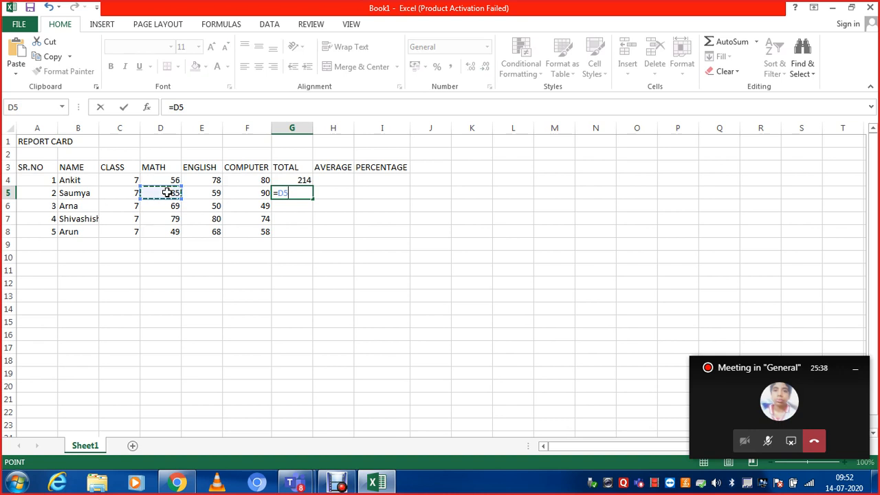
pyautogui.write('+')
pyautogui.click(189, 192)
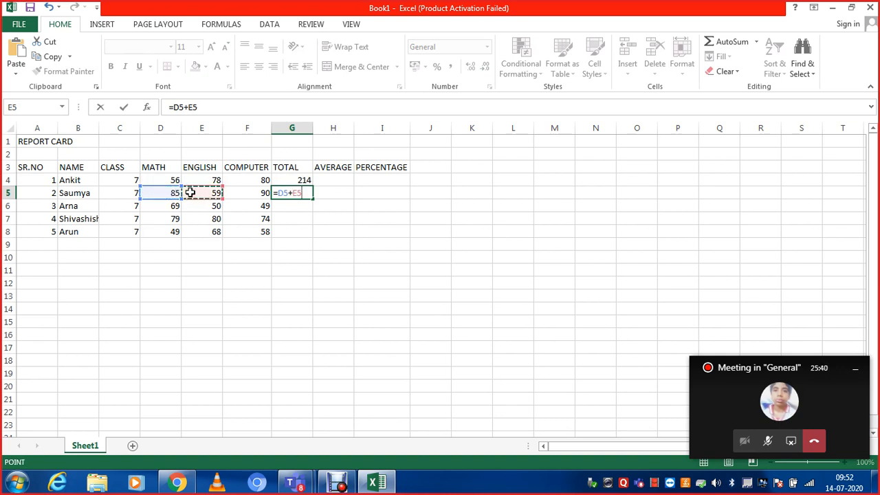
pyautogui.write('+')
pyautogui.click(235, 194)
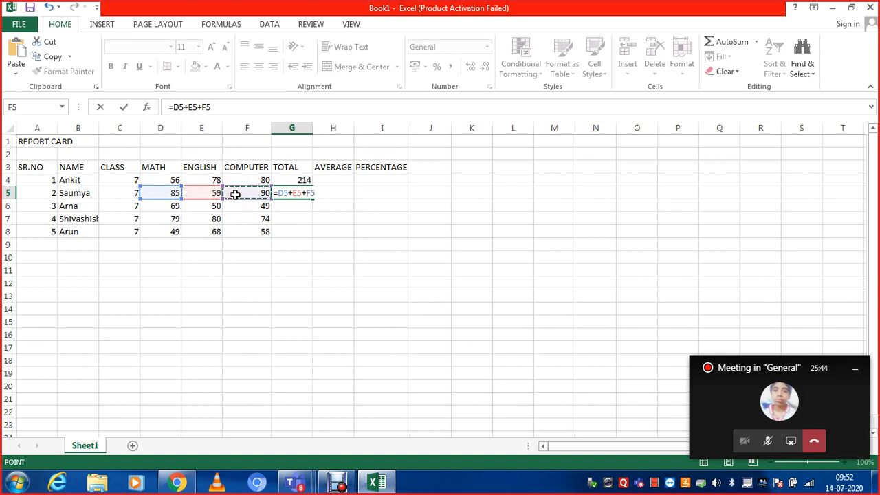
pyautogui.press('Return')
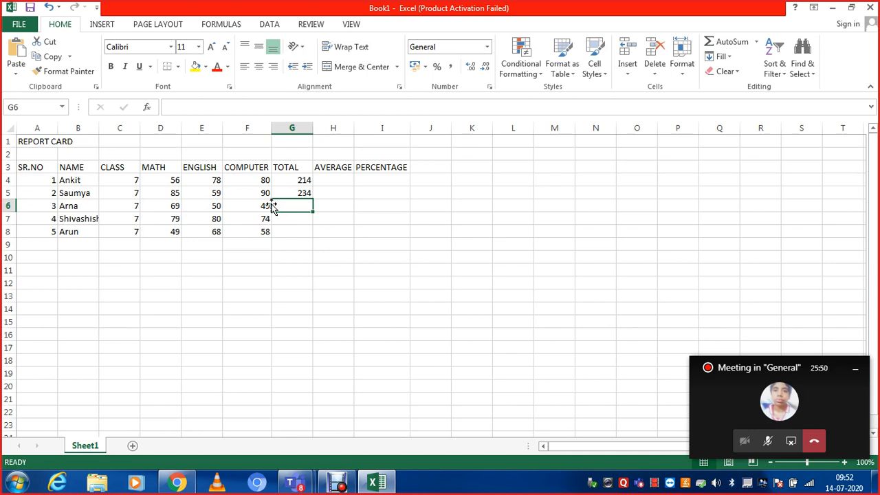
# - Total the third student's marks in G6 with the SUM function over D6:F6
pyautogui.write('=')
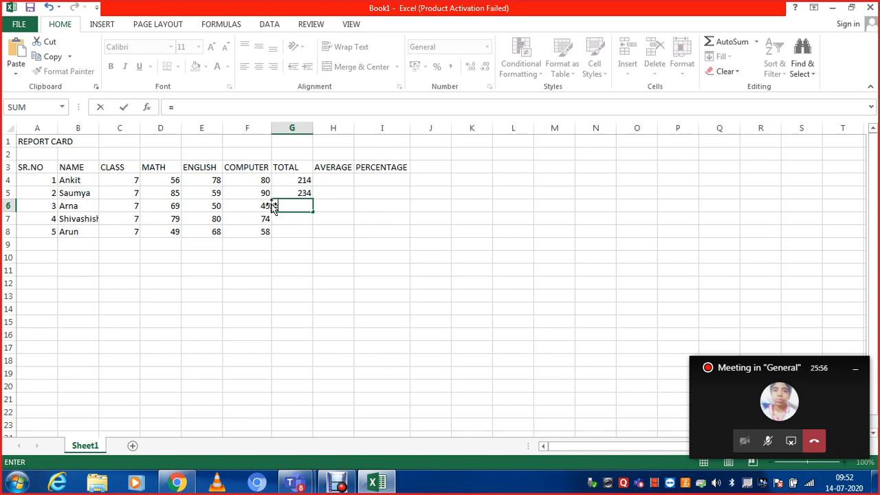
pyautogui.write('s')
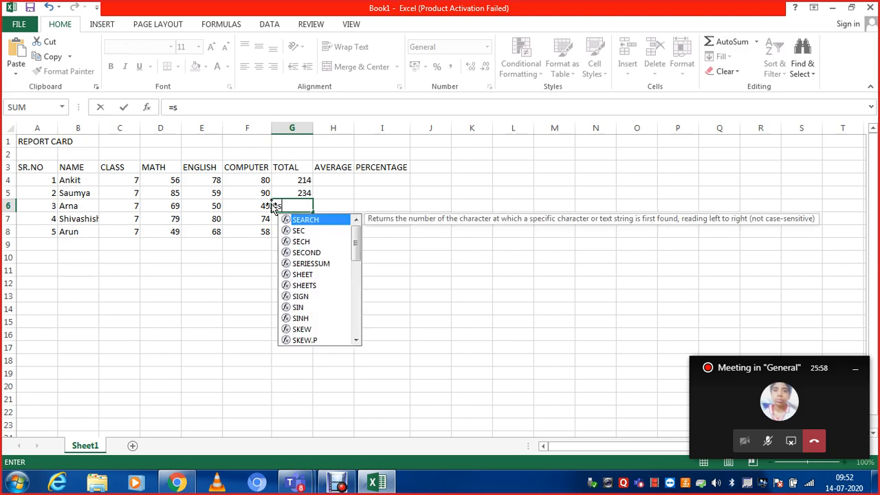
pyautogui.write('um(')
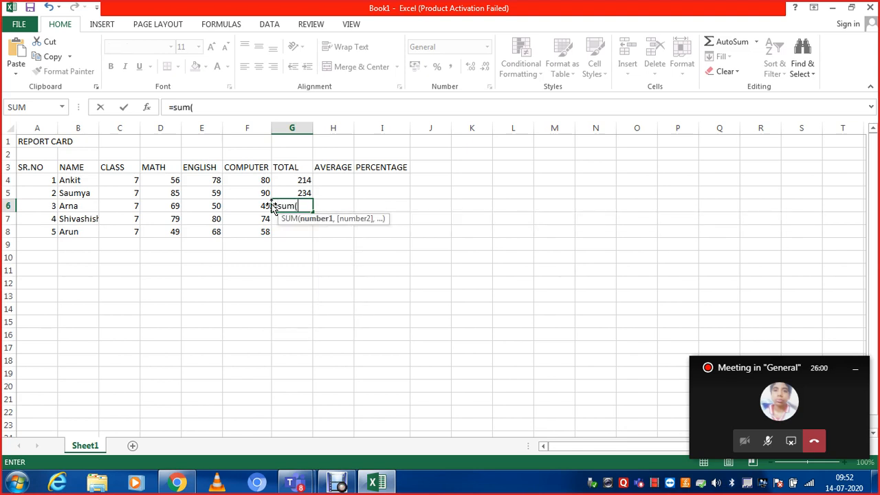
pyautogui.moveTo(168, 208); pyautogui.dragTo(241, 208)
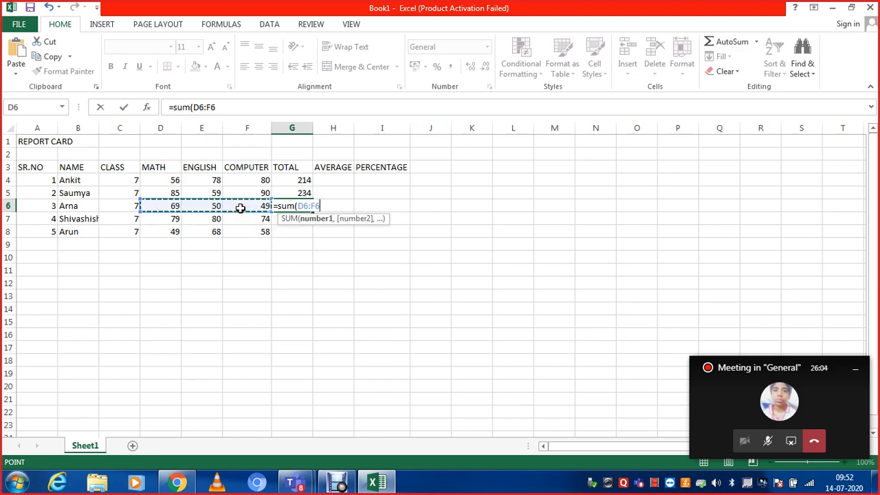
pyautogui.write(')')
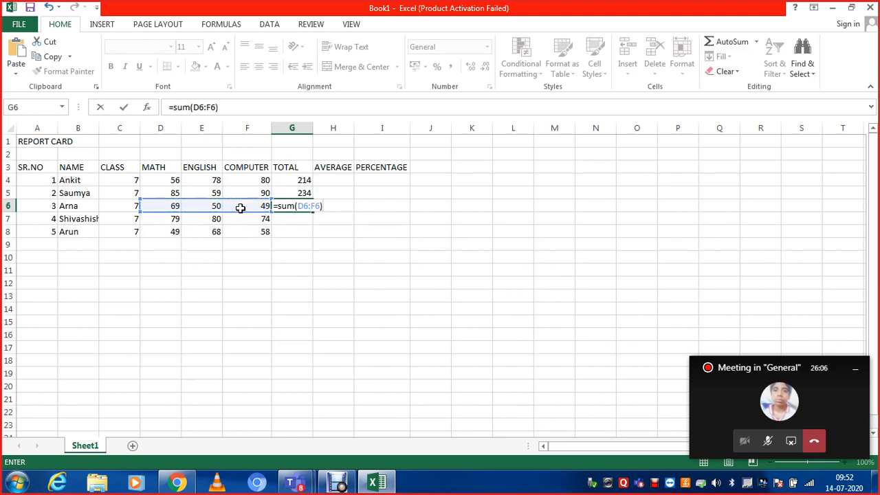
pyautogui.press('Return')
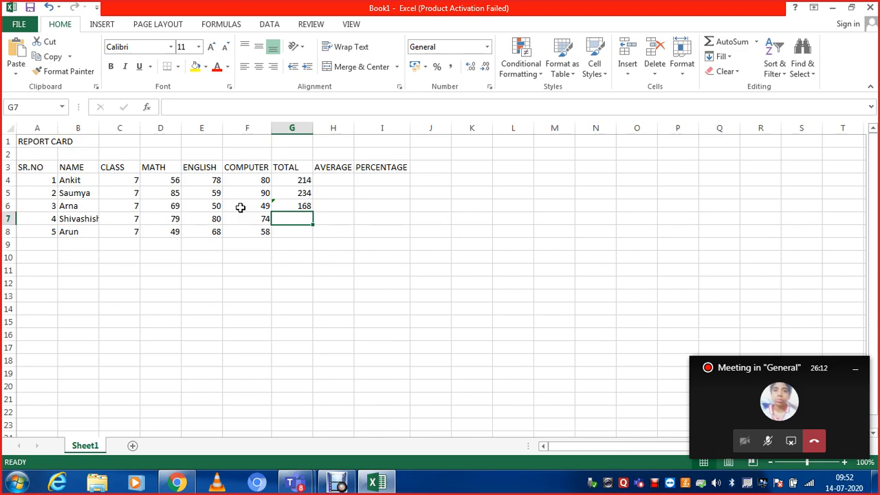
# - Total the fourth student's marks in G7 with the SUM function over D7:F7
pyautogui.write('=su')
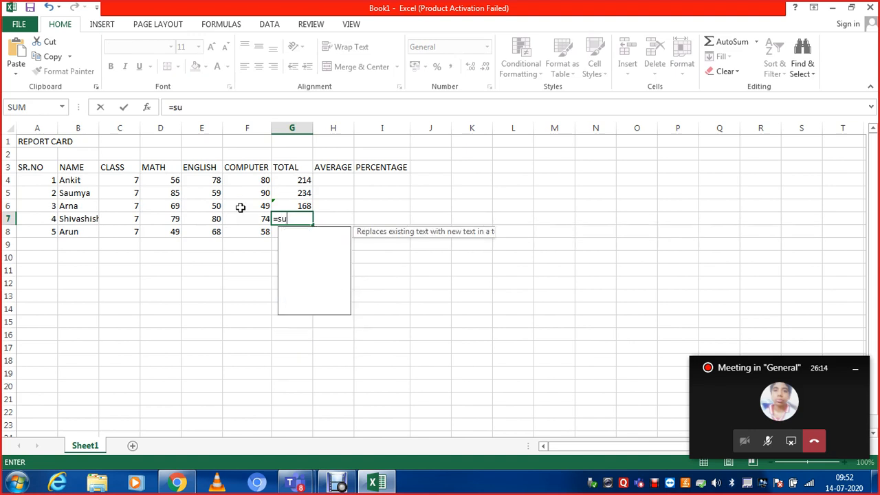
pyautogui.write('m(')
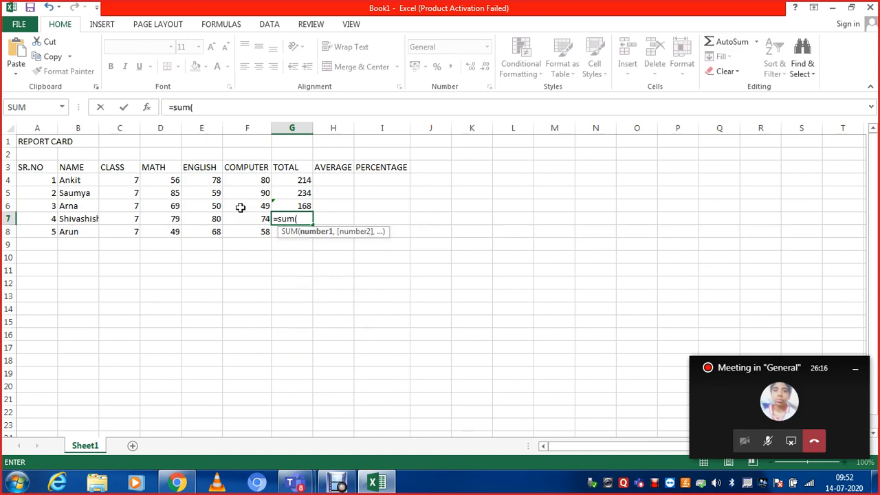
pyautogui.click(159, 217)
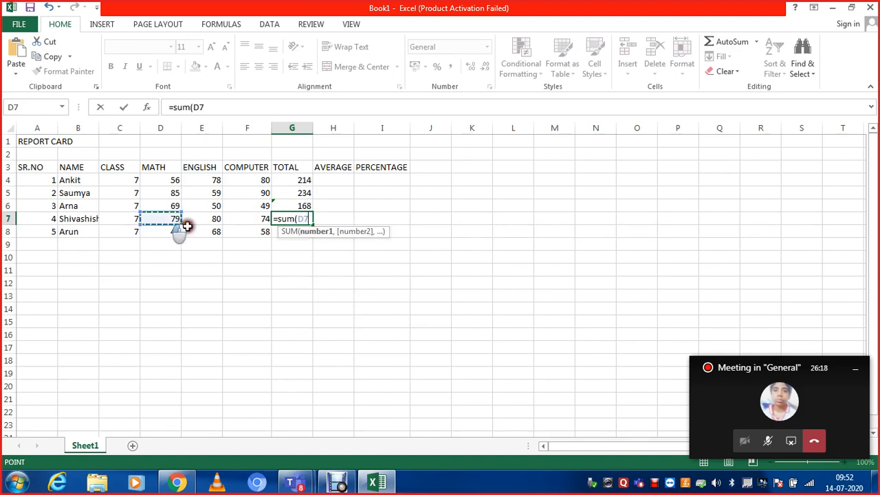
pyautogui.moveTo(187, 226); pyautogui.dragTo(241, 228)
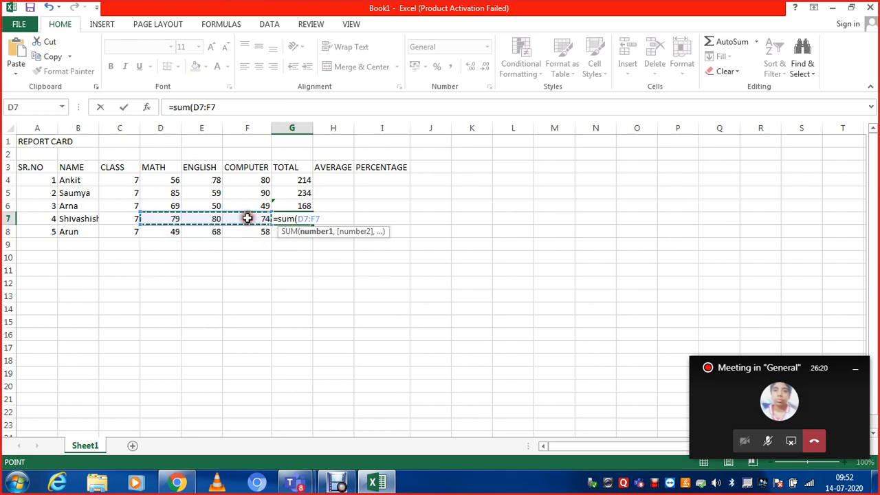
pyautogui.write(')')
pyautogui.press('Return')
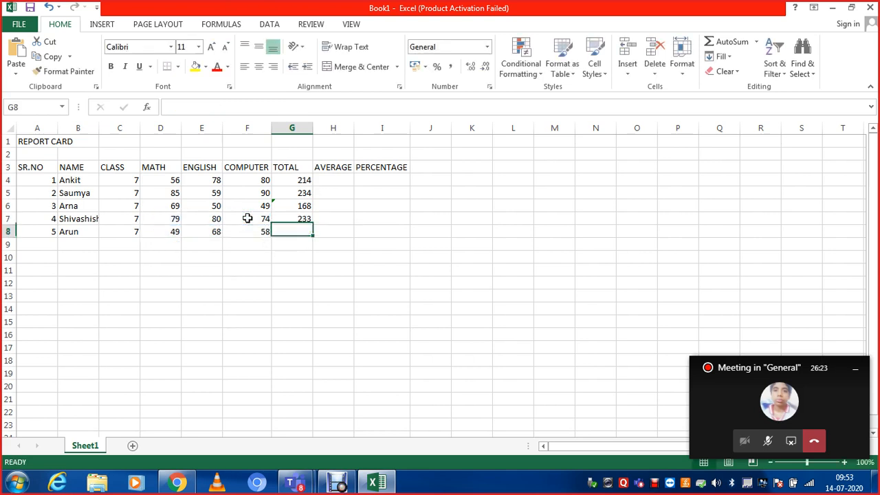
# - Clear the third and fourth students' totals in G6:G7
pyautogui.click(296, 205)
pyautogui.moveTo(297, 216); pyautogui.dragTo(297, 218)
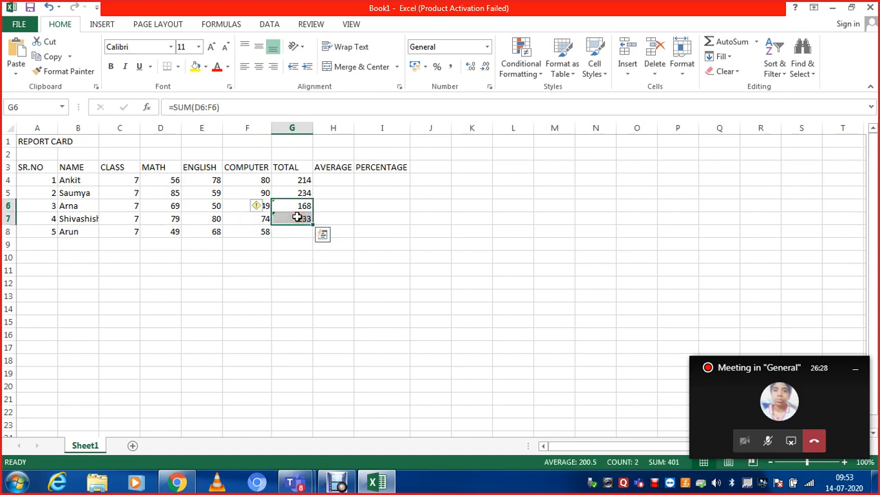
pyautogui.press('Delete')
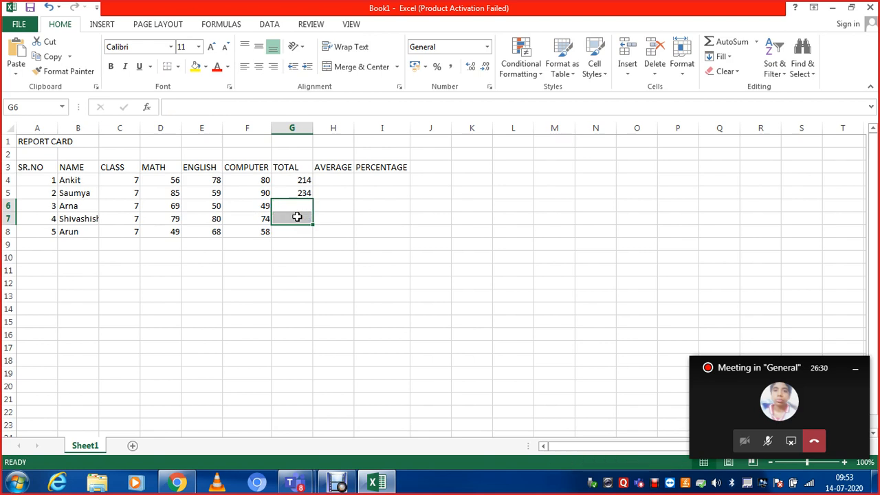
# - Replace the second student's total formula in G5 with the SUM function over D5:F5
pyautogui.click(357, 195)
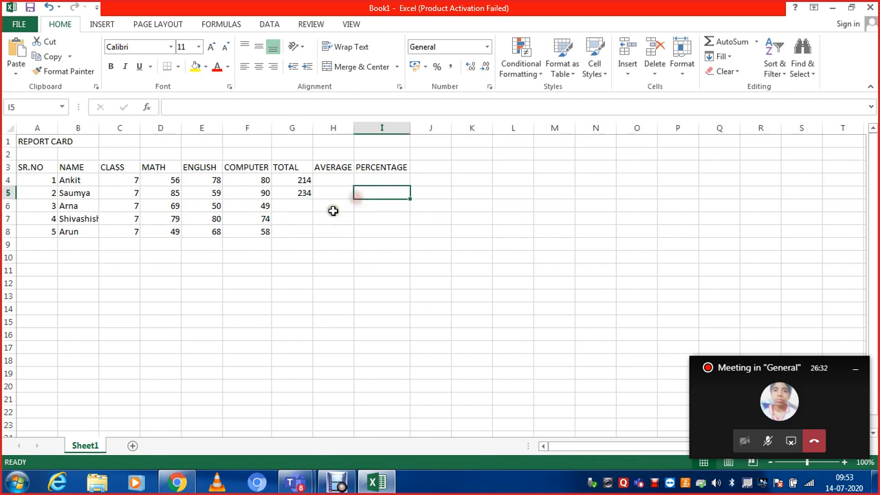
pyautogui.click(285, 197)
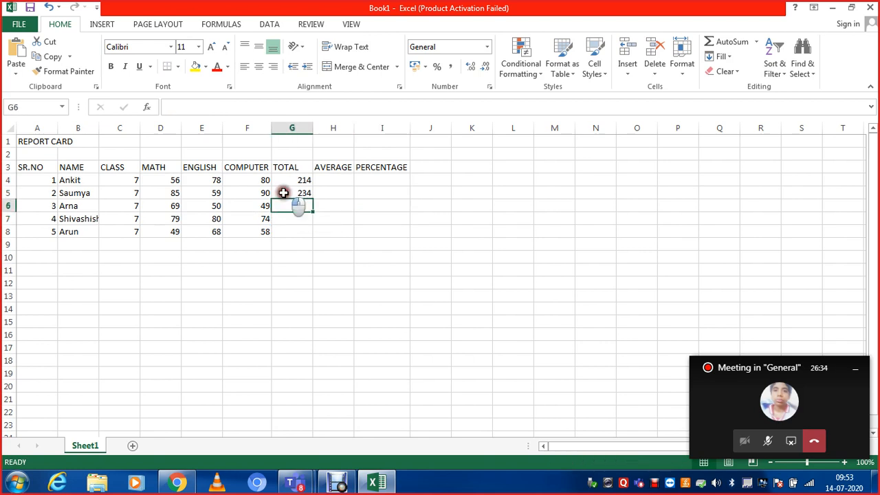
pyautogui.write('=s')
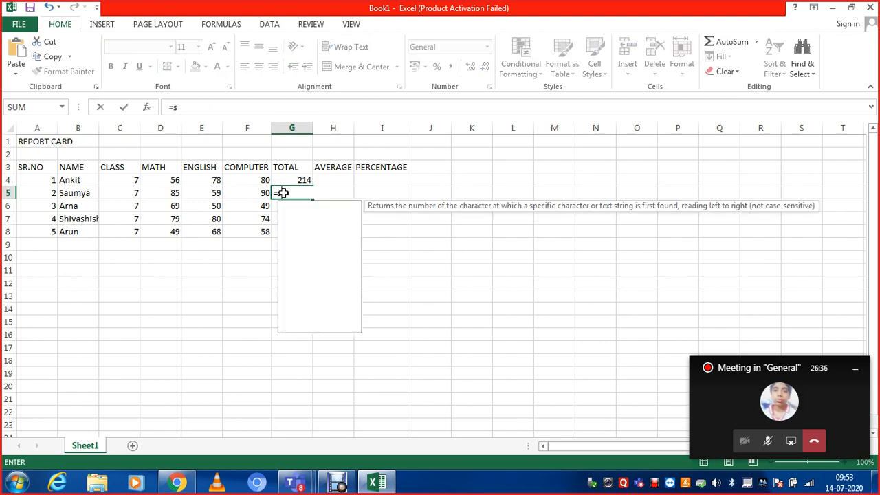
pyautogui.write('um(')
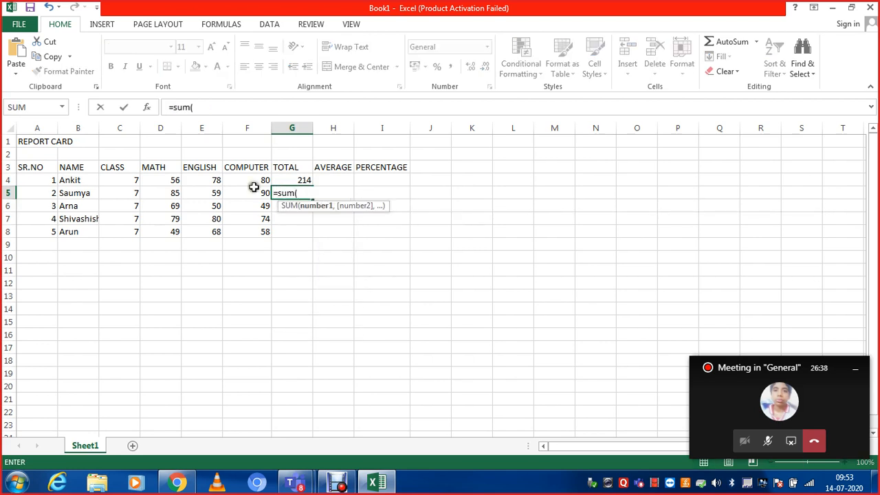
pyautogui.moveTo(165, 192); pyautogui.dragTo(244, 190)
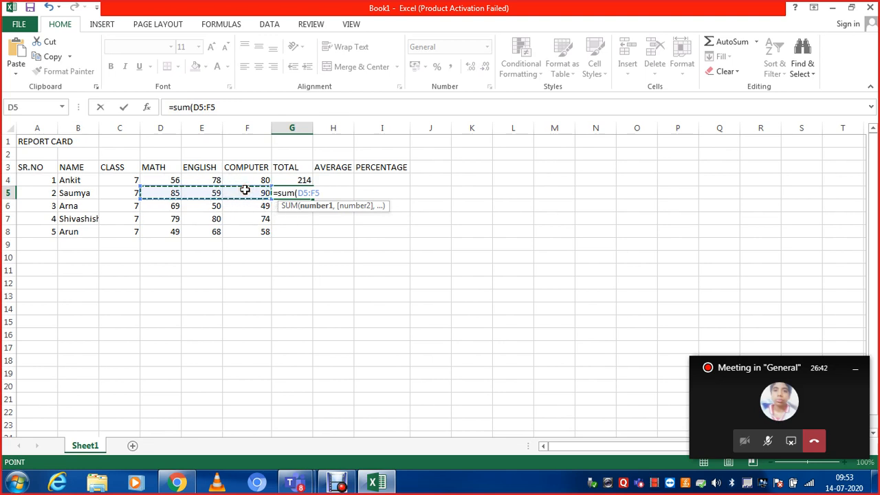
pyautogui.write(')')
pyautogui.press('Return')
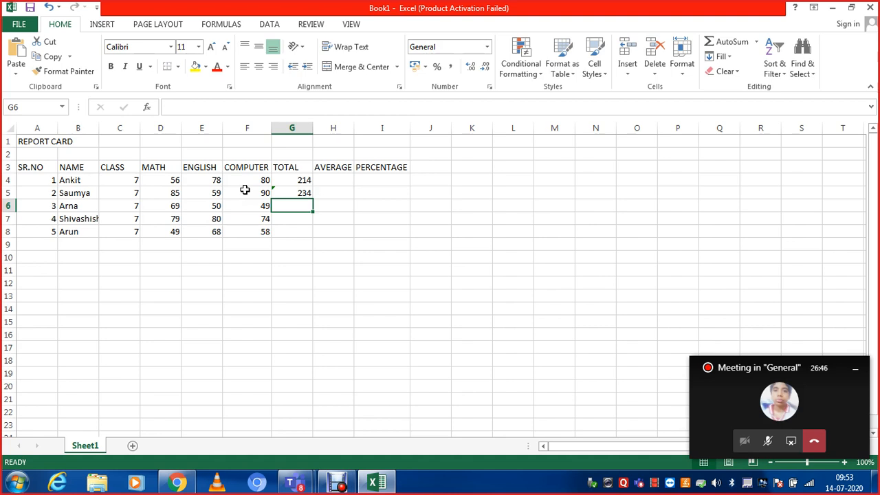
pyautogui.write('=')
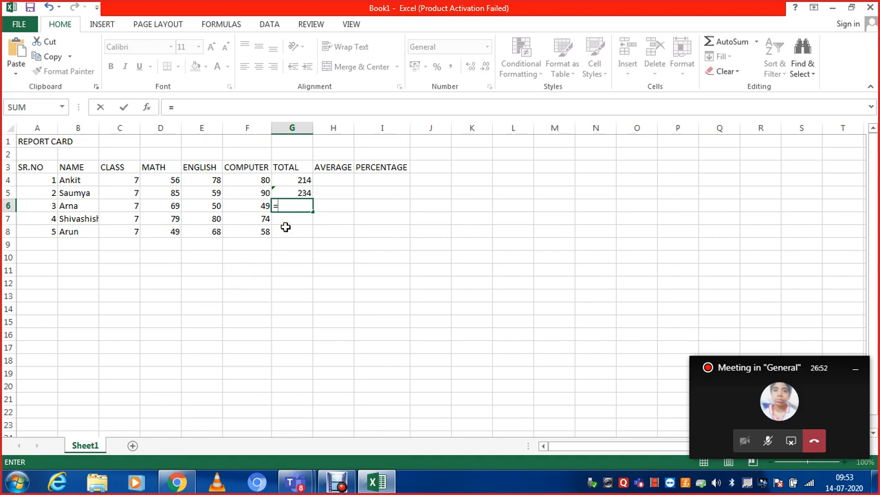
pyautogui.press('Escape')
pyautogui.click(232, 220)
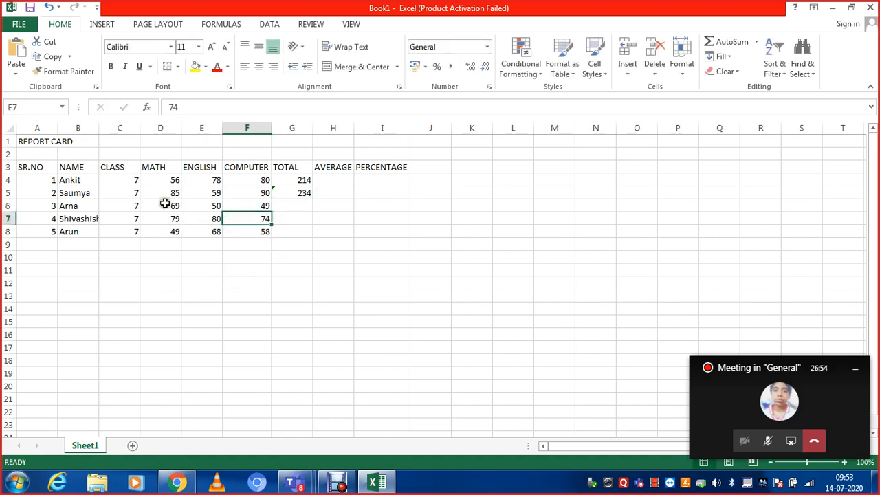
# - Total the third student's marks D6:F6 into G6 with the AutoSum Sum function
pyautogui.moveTo(165, 203); pyautogui.dragTo(236, 206)
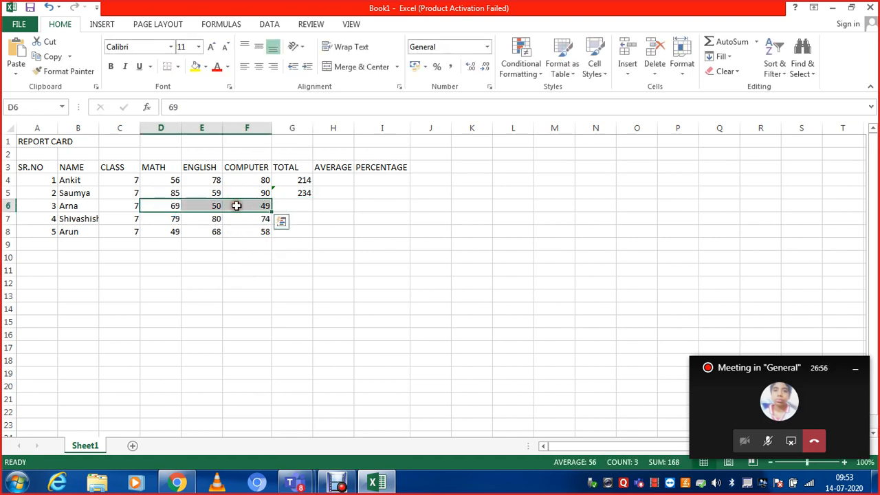
pyautogui.click(757, 42)
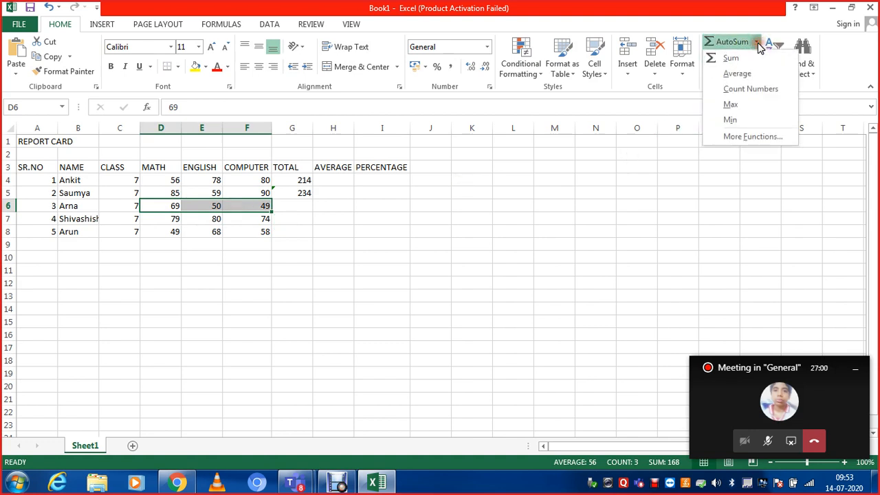
pyautogui.click(732, 60)
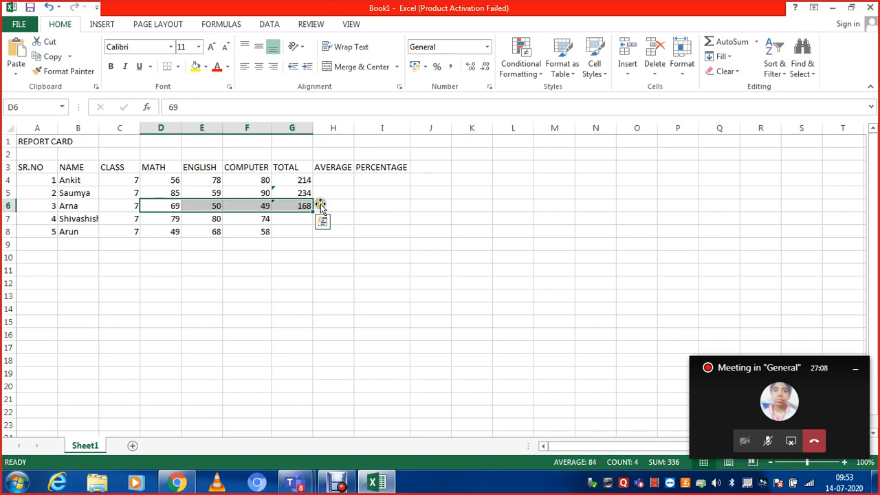
# - Fill the total formula from G6 down through G8 for the remaining two students
pyautogui.click(297, 223)
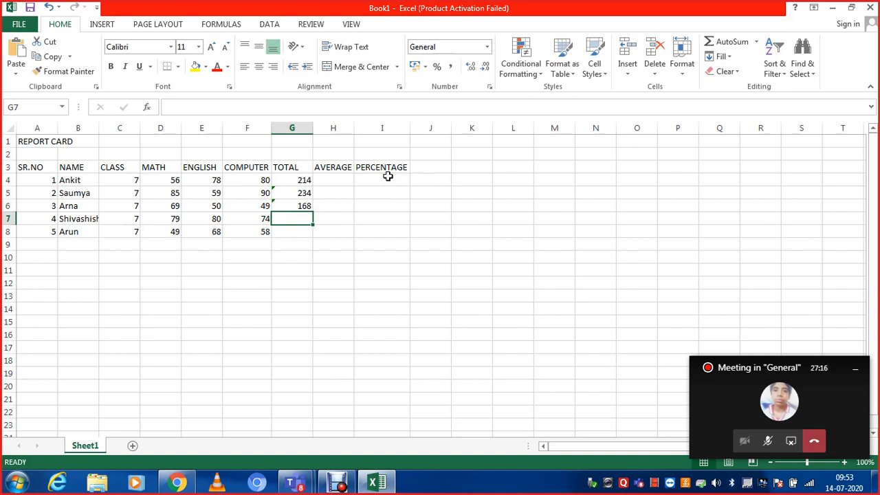
pyautogui.click(288, 206)
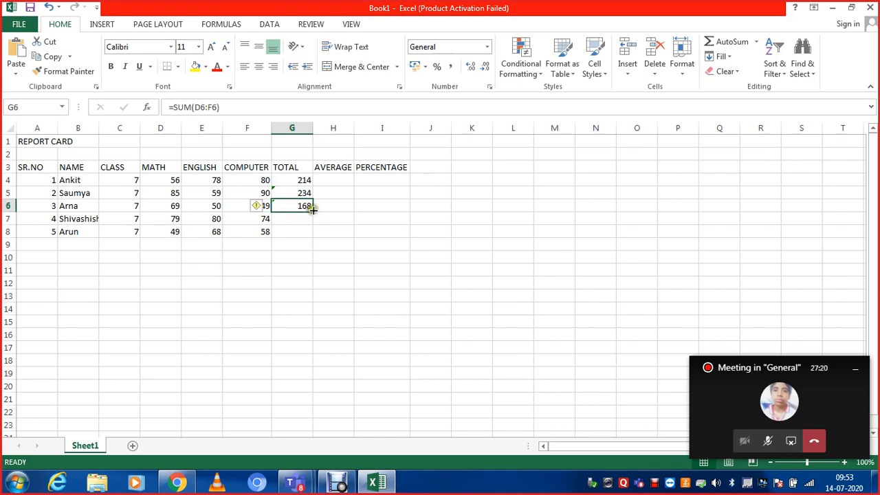
pyautogui.moveTo(313, 210); pyautogui.dragTo(315, 234)
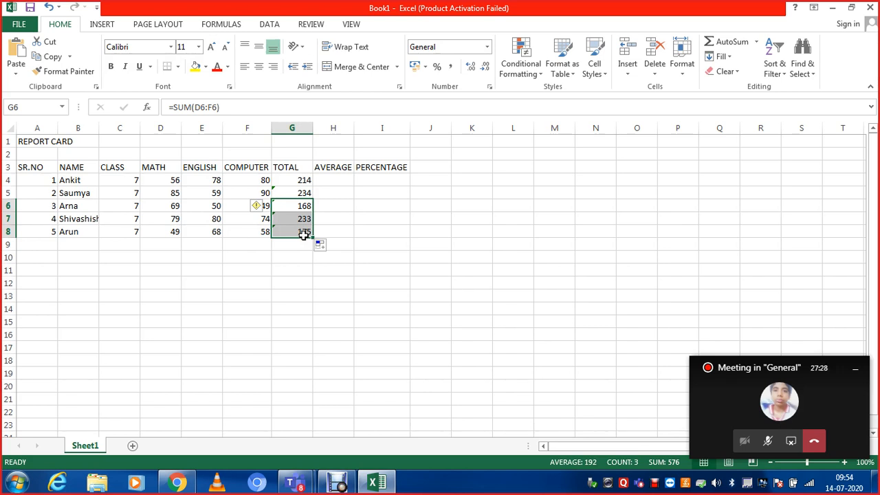
# - Calculate the first student's average in H4 with the formula =G4/3 and check the stored formula
pyautogui.click(303, 178)
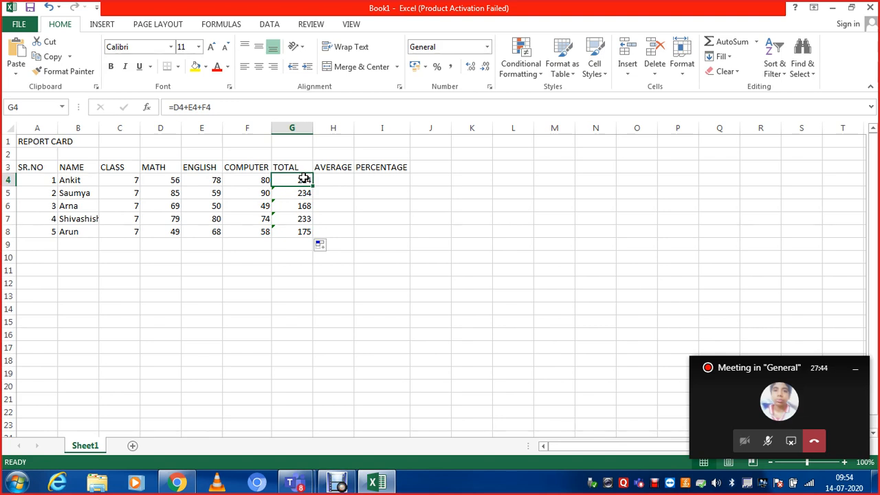
pyautogui.press('Right')
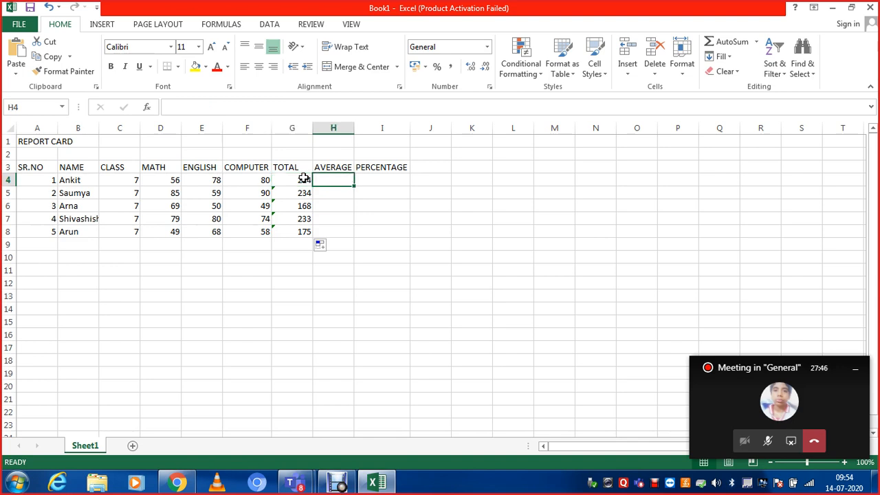
pyautogui.write('=')
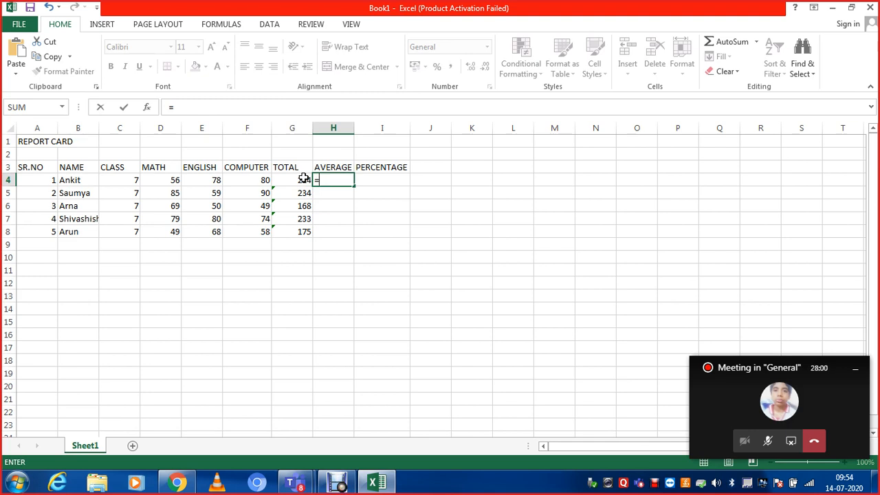
pyautogui.click(304, 178)
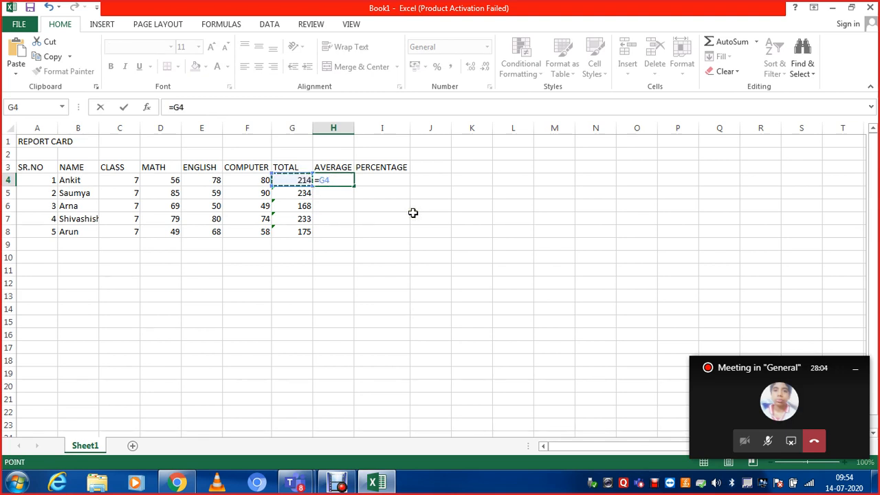
pyautogui.write('/3')
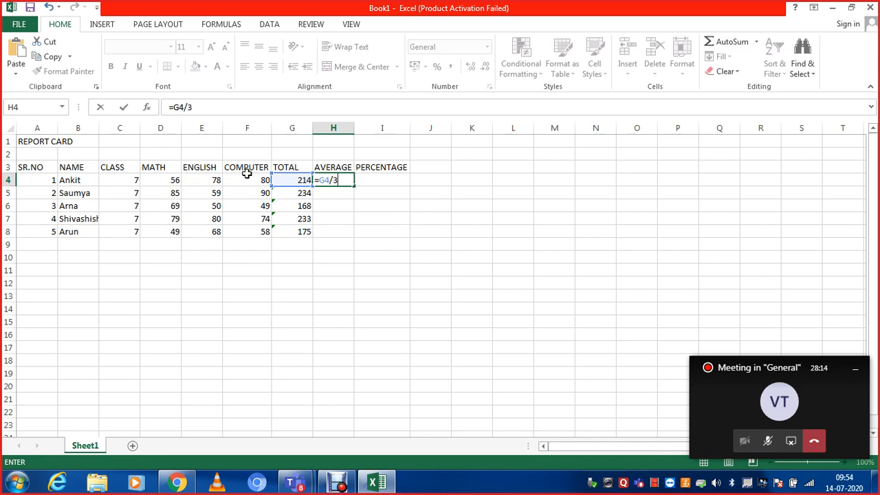
pyautogui.hotkey('ctrl', 'Return')
pyautogui.click(316, 192)
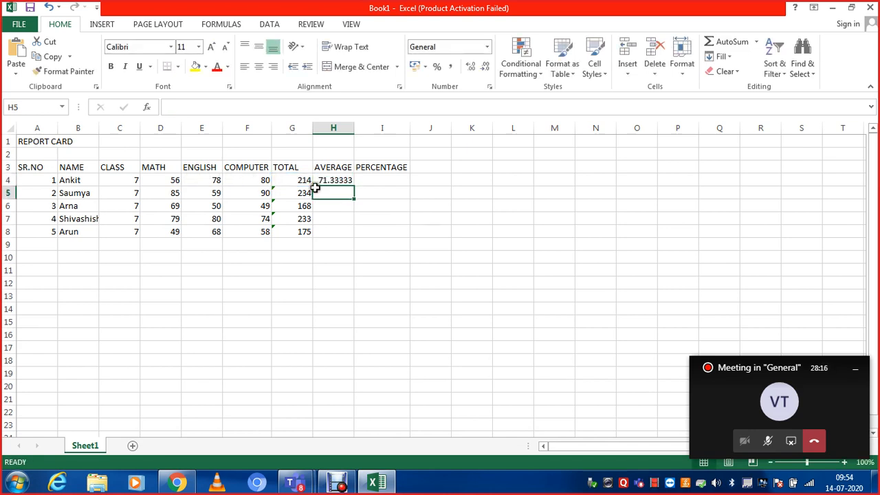
pyautogui.click(318, 180)
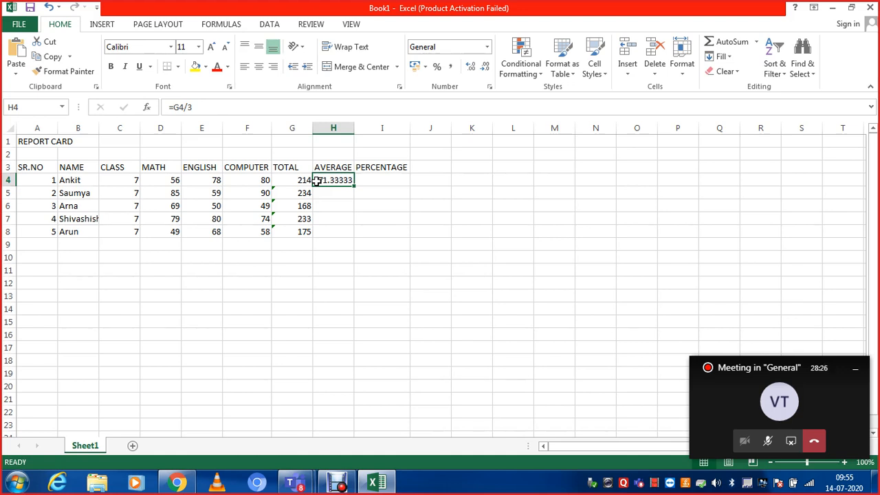
# - Calculate the second student's average in H5 with the formula =G5/3
pyautogui.press('Down')
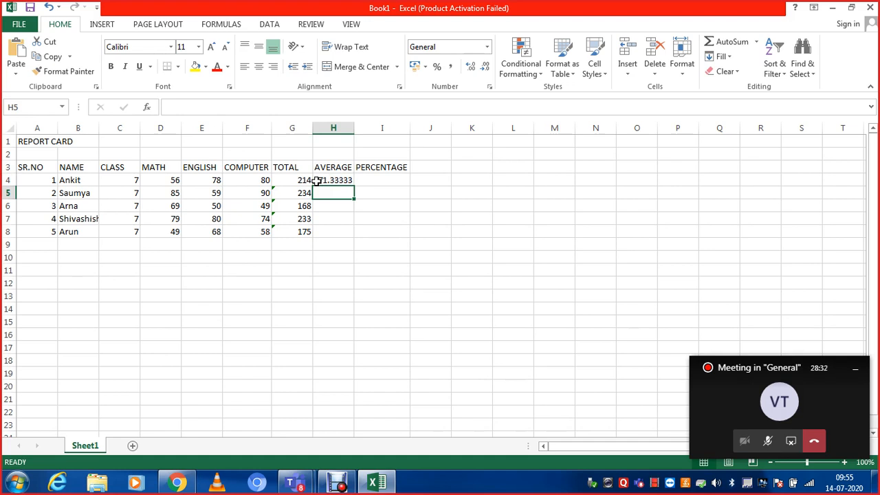
pyautogui.write('=')
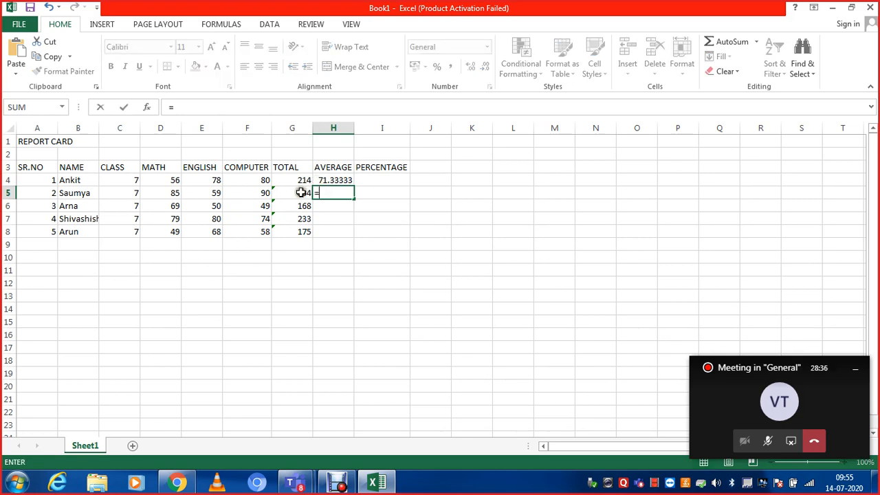
pyautogui.click(301, 193)
pyautogui.write('/3')
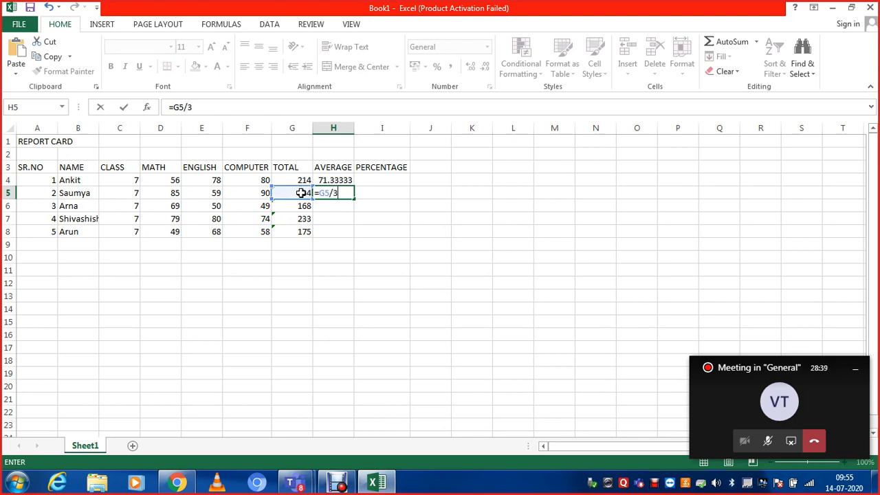
pyautogui.press('Return')
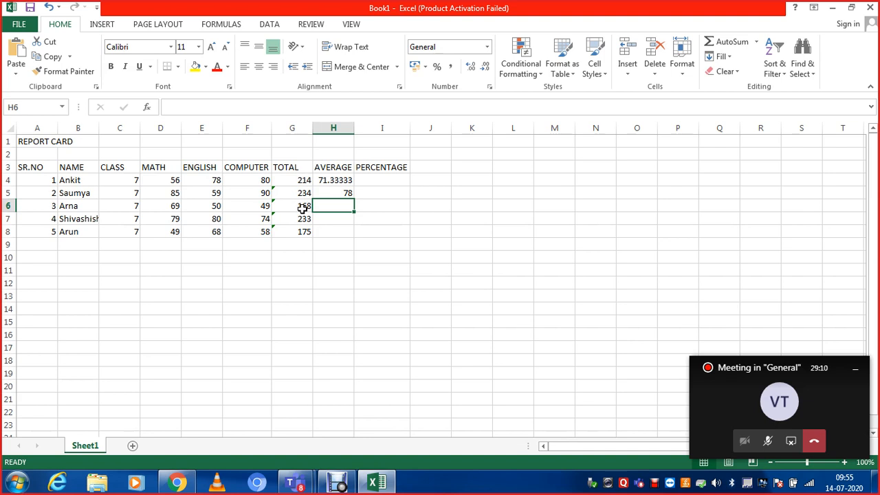
# - Enter G6/3 without a leading equals sign in the third student's AVERAGE cell, H6
pyautogui.write('G6')
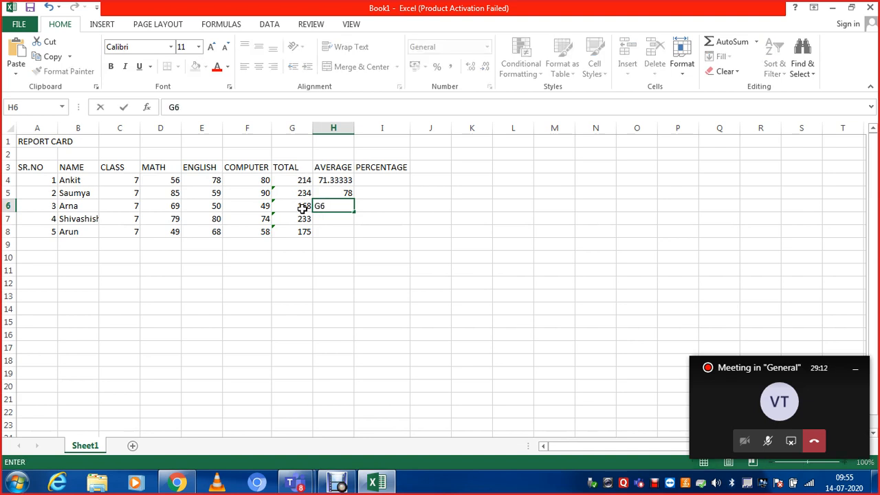
pyautogui.write('/3')
pyautogui.press('Return')
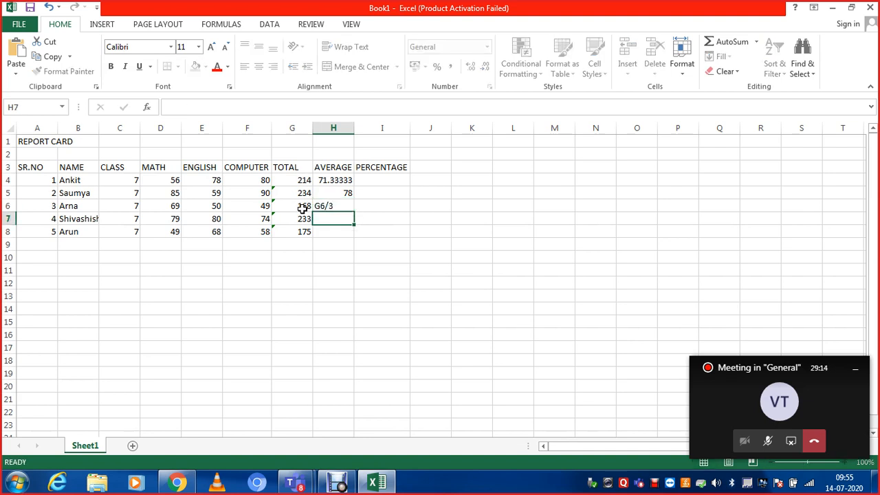
pyautogui.press('Up')
pyautogui.press('Down')
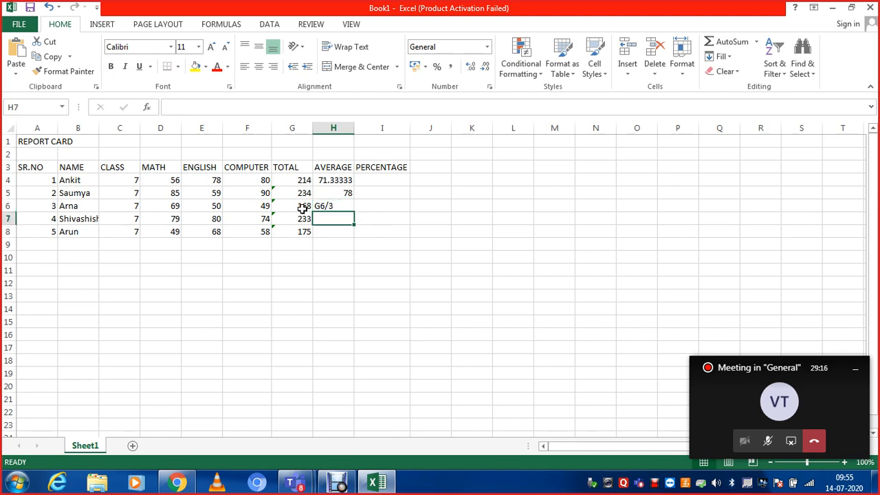
# - Correct the third student's average in H6 by adding the leading equals sign, making the formula =G6/3
pyautogui.press('Up')
pyautogui.press('Down')
pyautogui.press('Up')
pyautogui.press('Down')
pyautogui.press('Up')
pyautogui.press('Down')
pyautogui.press('Up')
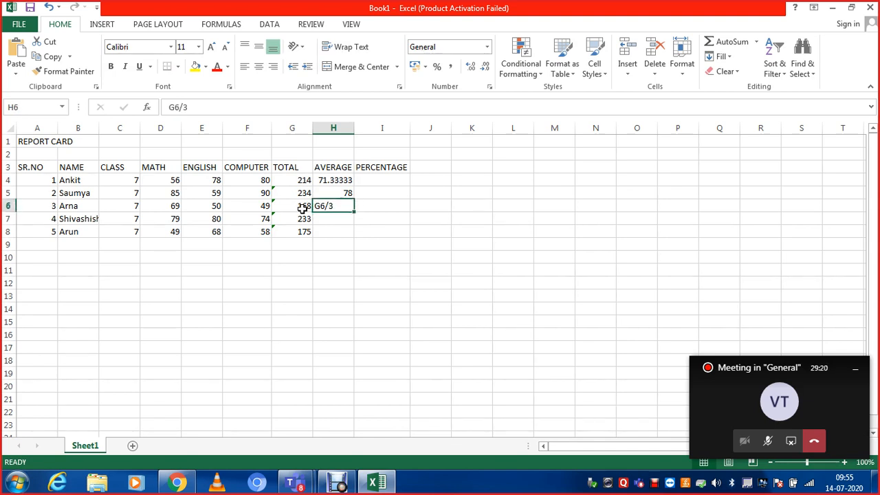
pyautogui.click(171, 103)
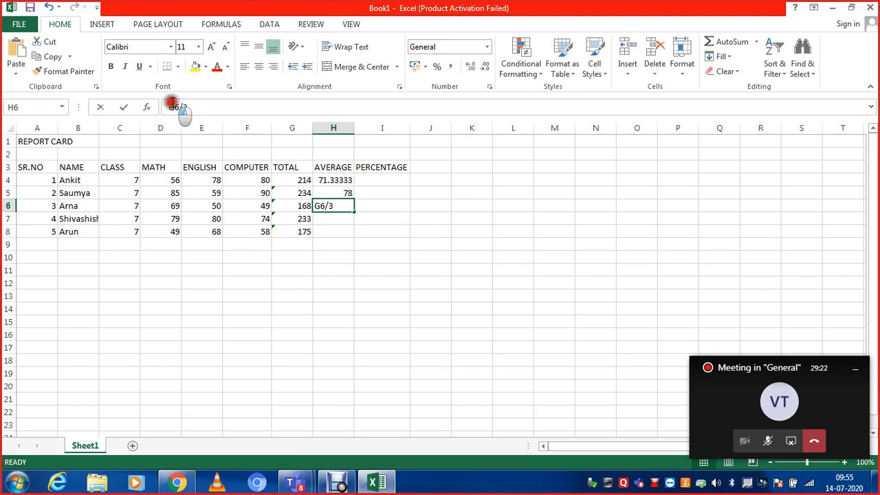
pyautogui.write('=')
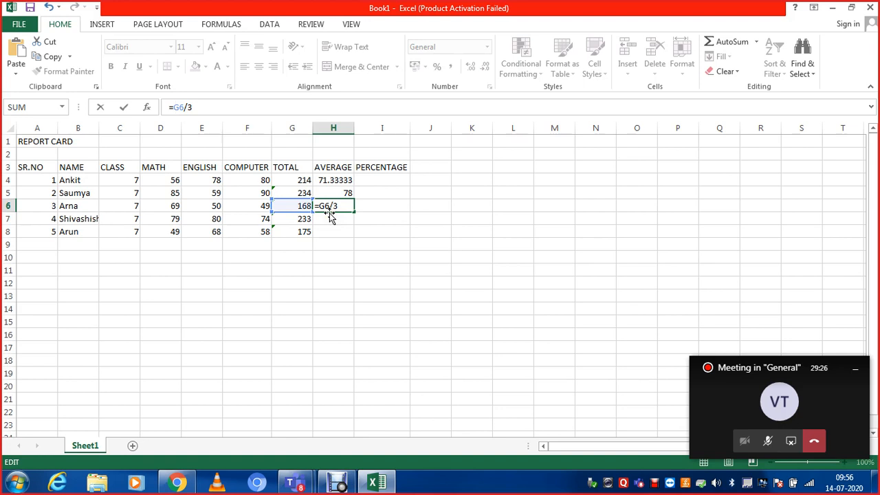
pyautogui.press('Return')
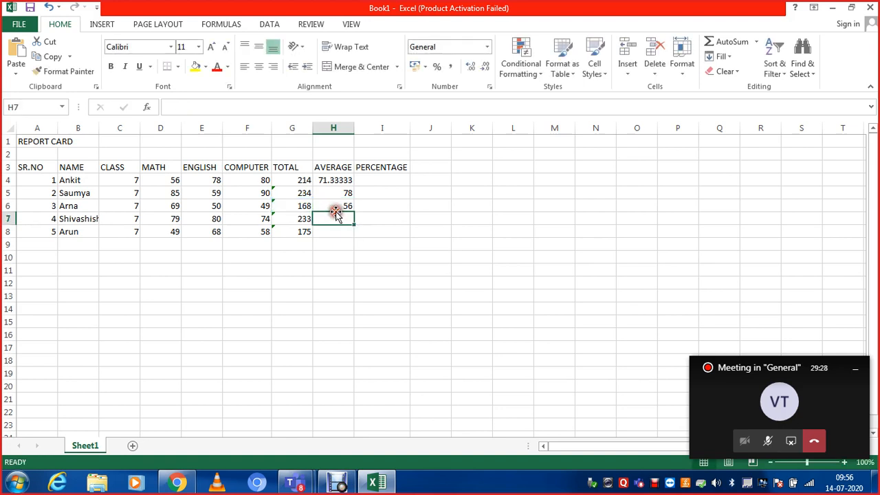
# - Dismiss the Windows color scheme prompt without changing the scheme and clear the third student's average in H6
pyautogui.click(336, 206)
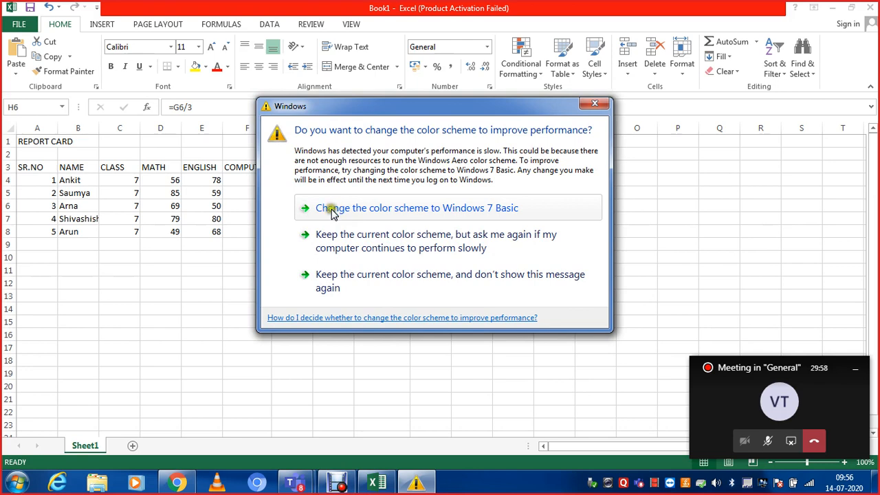
pyautogui.click(594, 103)
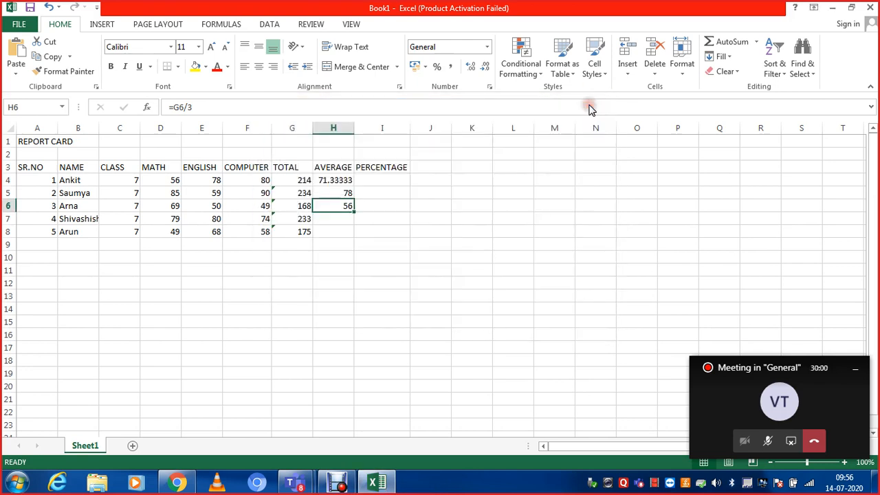
pyautogui.click(334, 215)
pyautogui.click(334, 207)
pyautogui.click(334, 218)
pyautogui.click(334, 203)
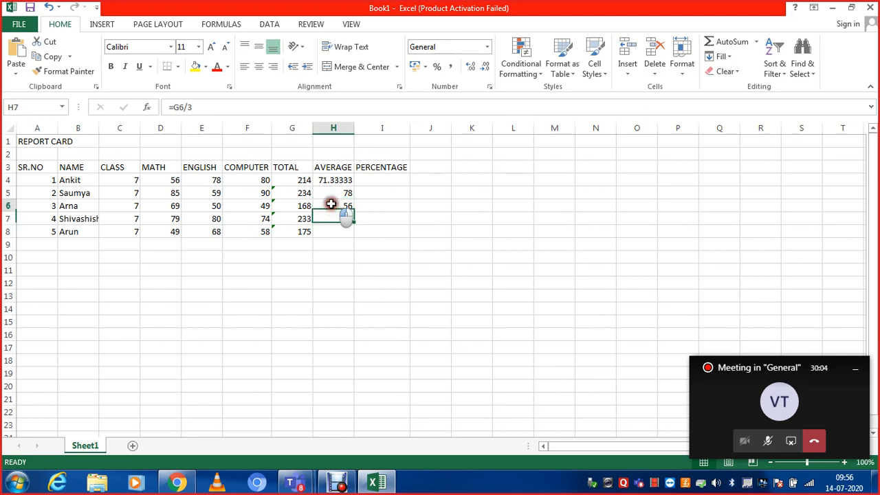
pyautogui.press('Delete')
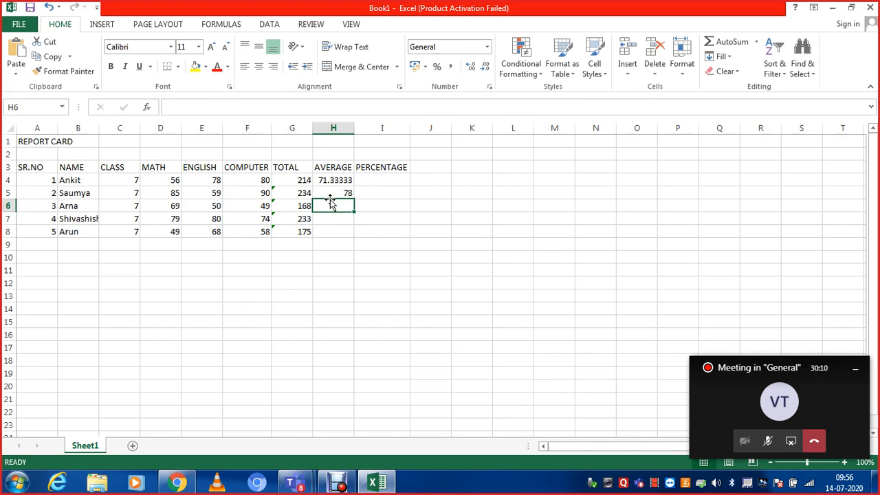
# - Calculate the third student's average in H6 with the formula =AVERAGE(D6:F6)
pyautogui.write('=')
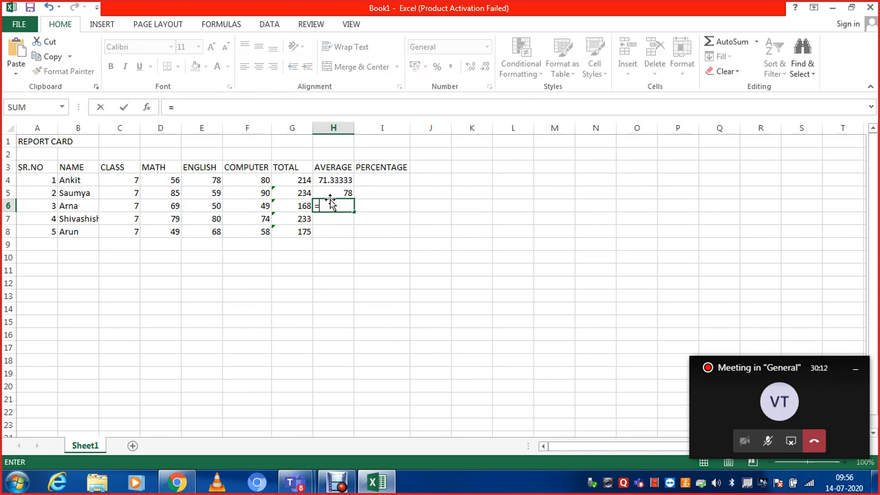
pyautogui.write('avera')
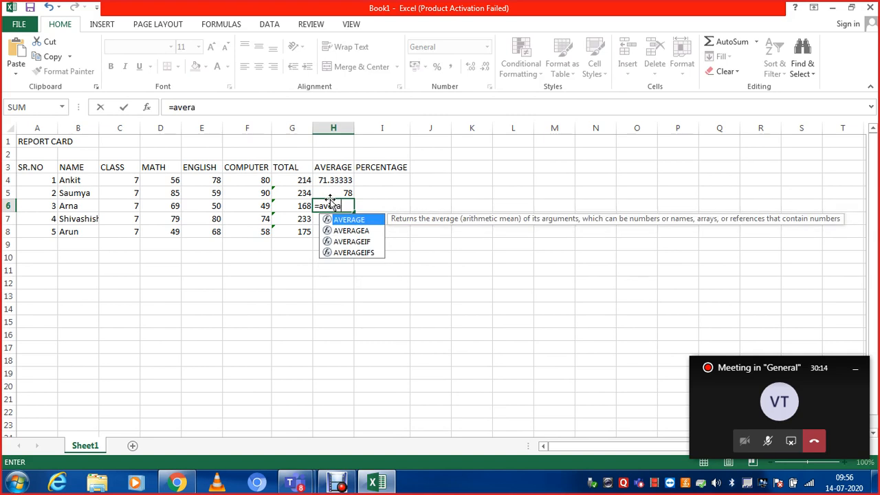
pyautogui.write('ge(')
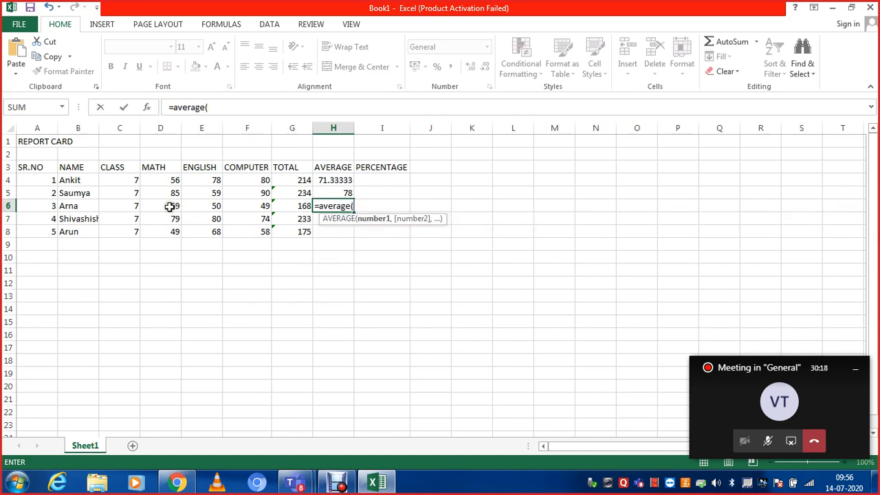
pyautogui.moveTo(172, 207); pyautogui.dragTo(247, 211)
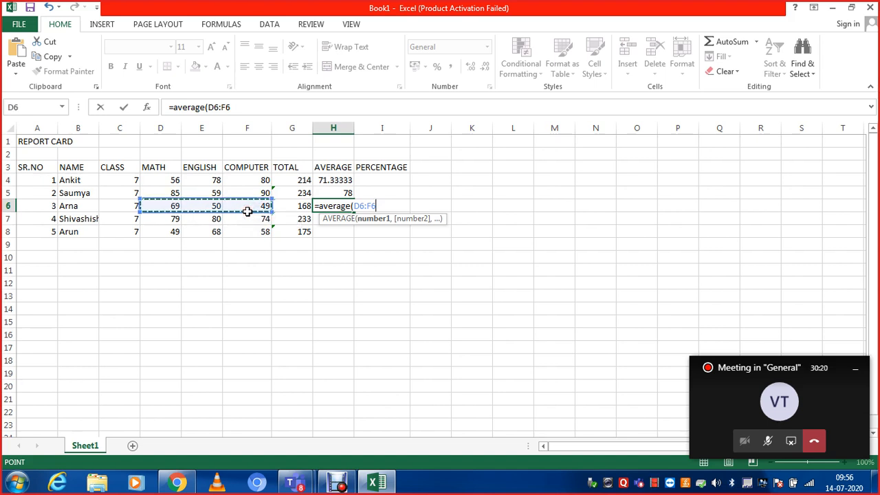
pyautogui.write(')')
pyautogui.press('Return')
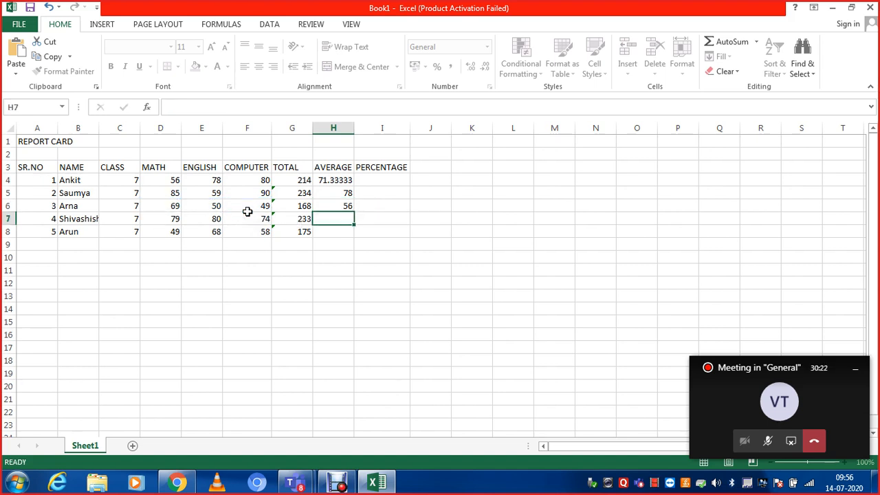
# - Fill the average formula from H6 down through H8 for the remaining two students
pyautogui.press('Up')
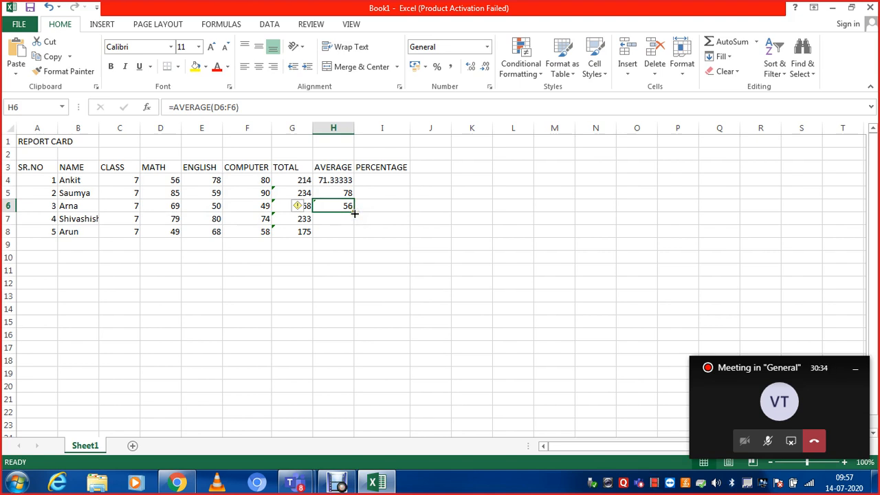
pyautogui.moveTo(354, 214)
pyautogui.mouseDown()
pyautogui.moveTo(354, 239)
pyautogui.moveTo(352, 216)
pyautogui.mouseUp()
pyautogui.moveTo(353, 214); pyautogui.dragTo(354, 237)
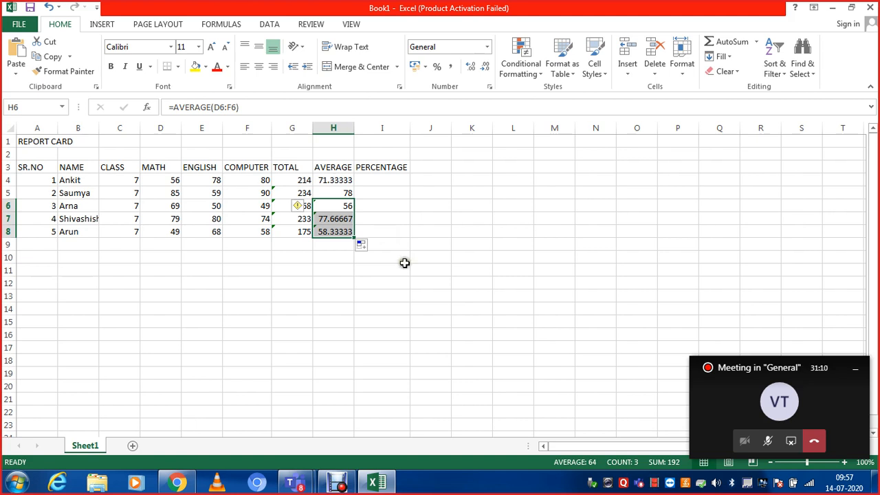
pyautogui.click(404, 256)
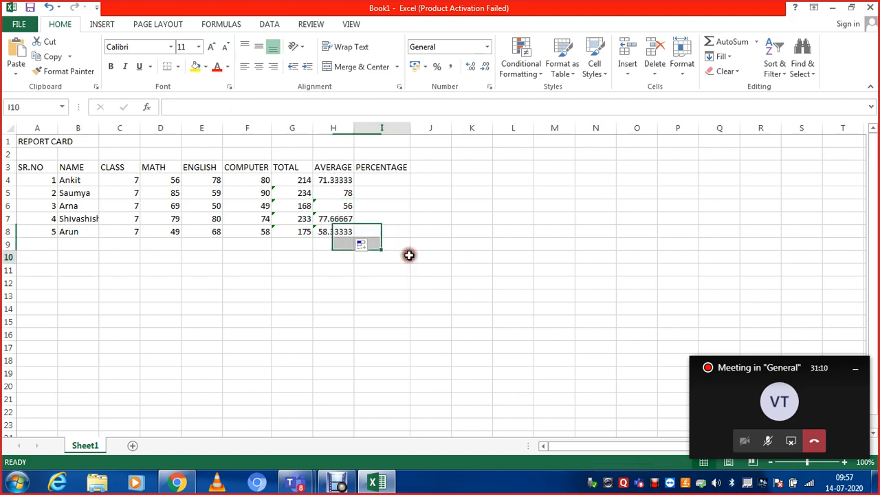
# - Calculate the first student's percentage in I4 with the formula =G4/300*100 and check the stored formula
pyautogui.click(375, 177)
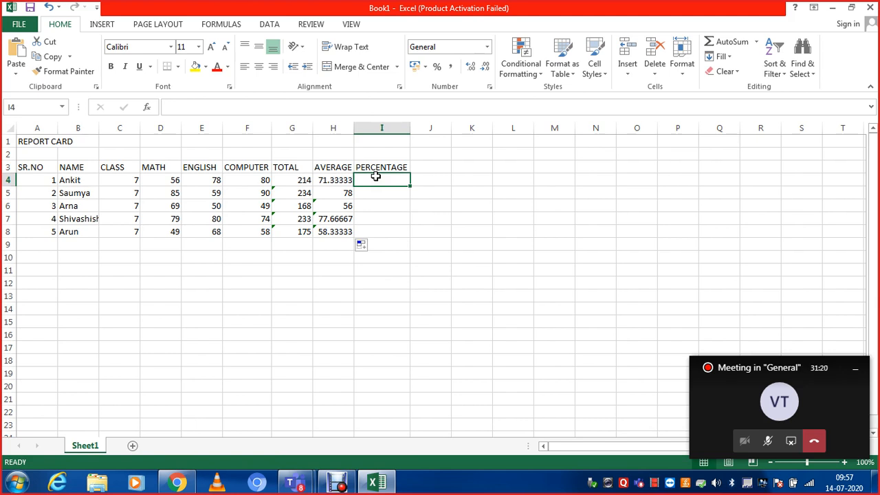
pyautogui.write('=')
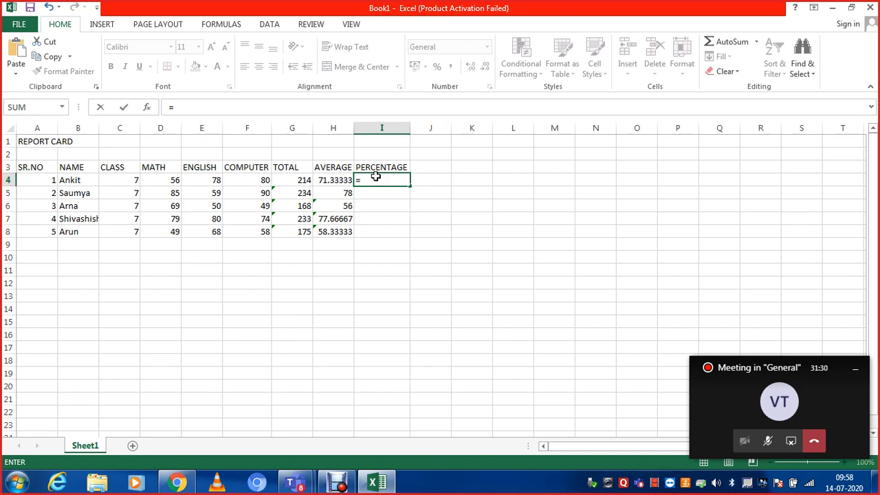
pyautogui.click(282, 180)
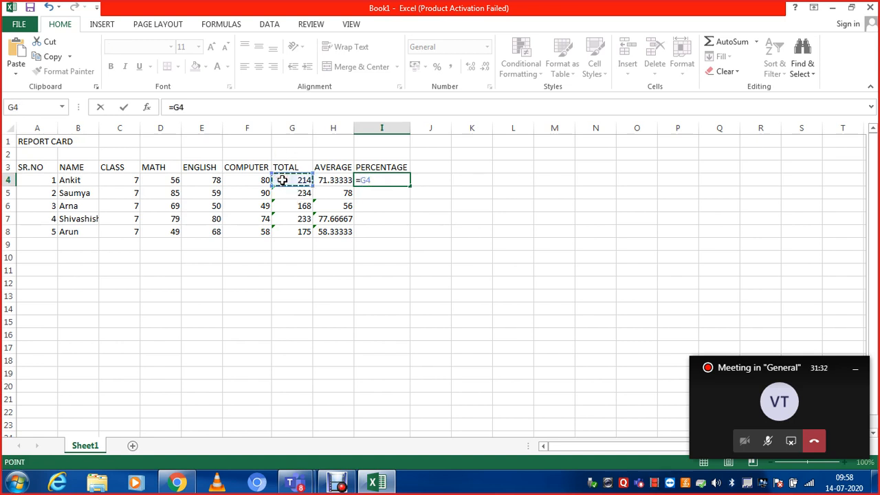
pyautogui.write('/')
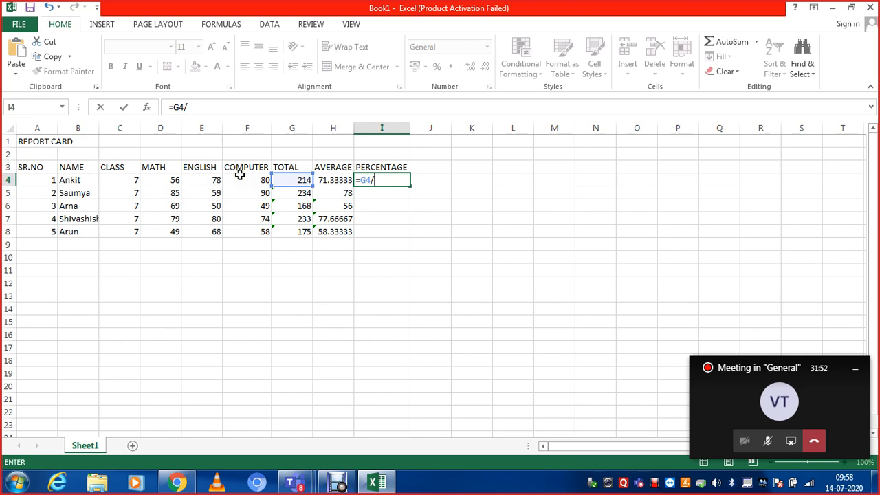
pyautogui.write('300')
pyautogui.write('*100')
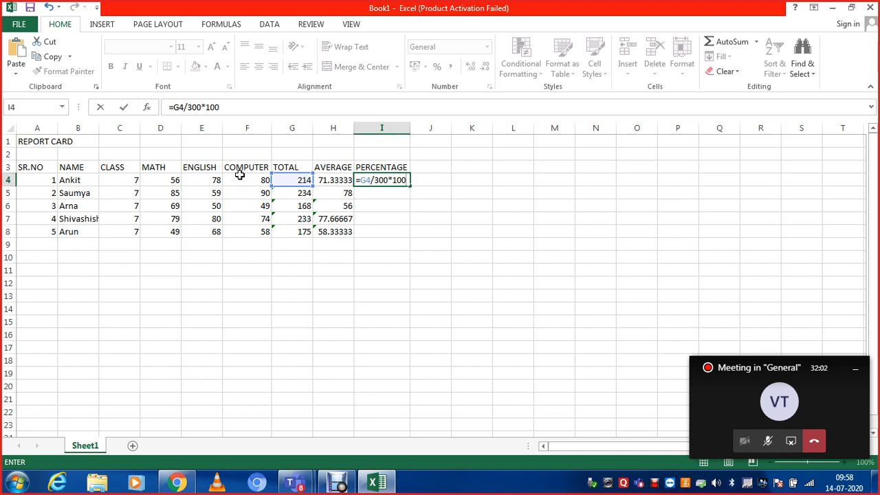
pyautogui.press('Return')
pyautogui.press('Up')
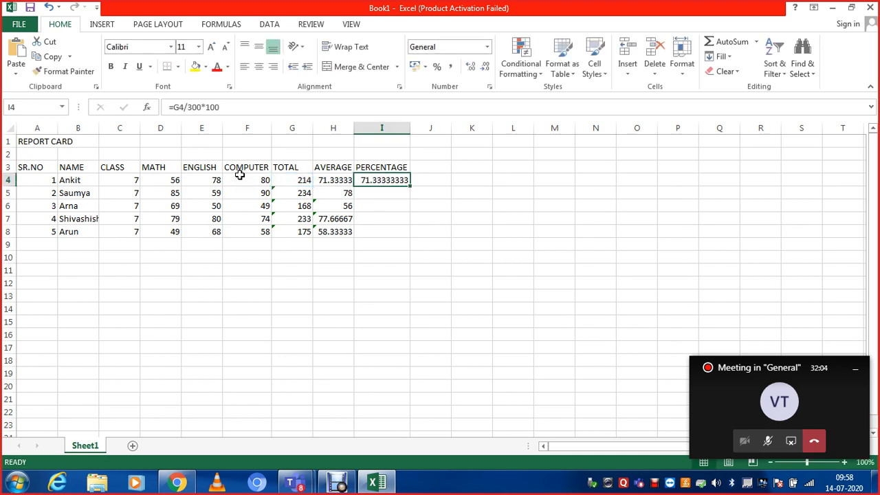
# - Calculate the second student's percentage in I5 with the formula =G5/300*100
pyautogui.press('Down')
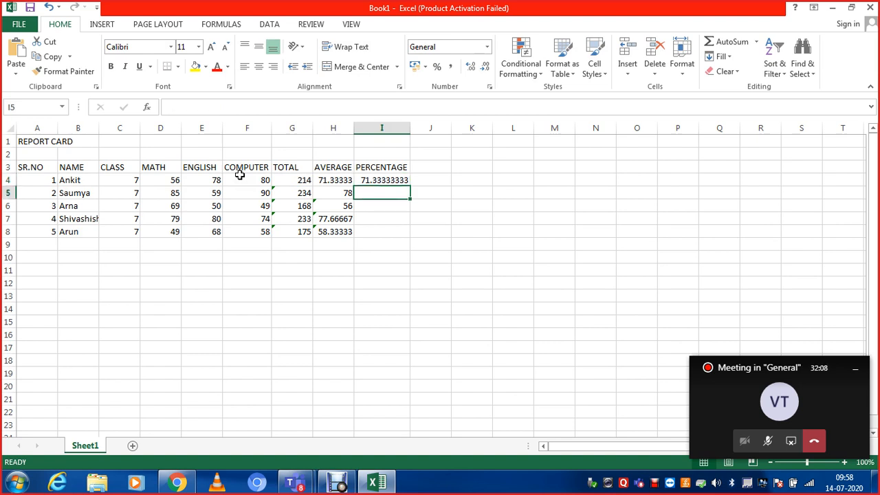
pyautogui.write('=')
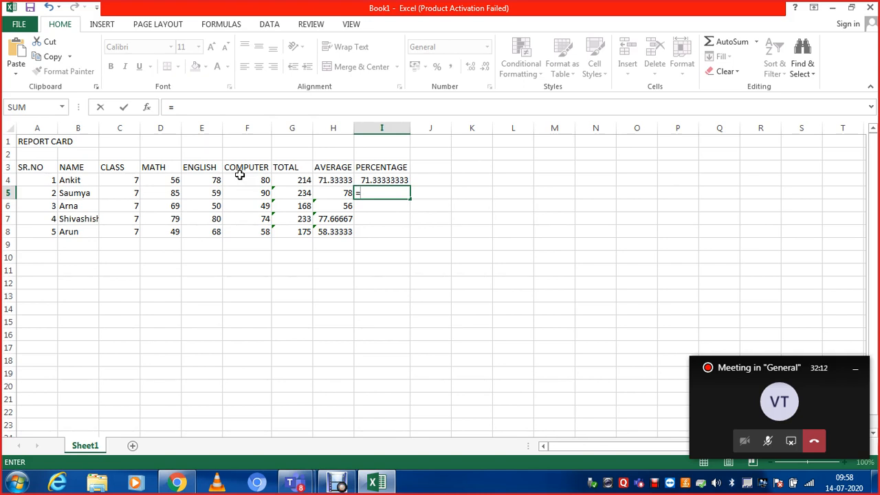
pyautogui.click(294, 196)
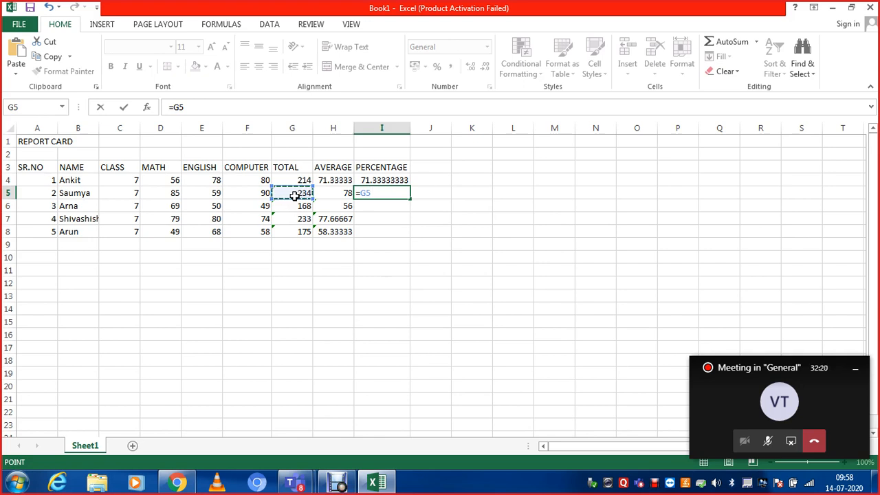
pyautogui.write('/3')
pyautogui.write('00')
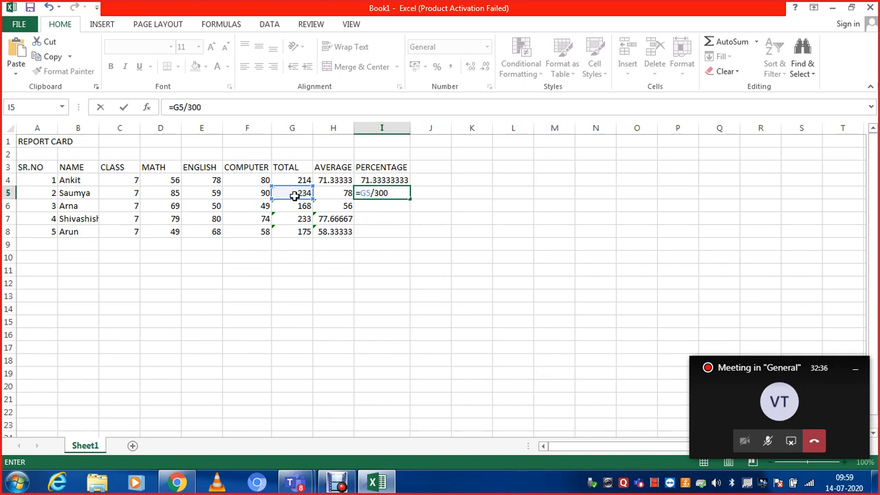
pyautogui.write('*100')
pyautogui.press('Return')
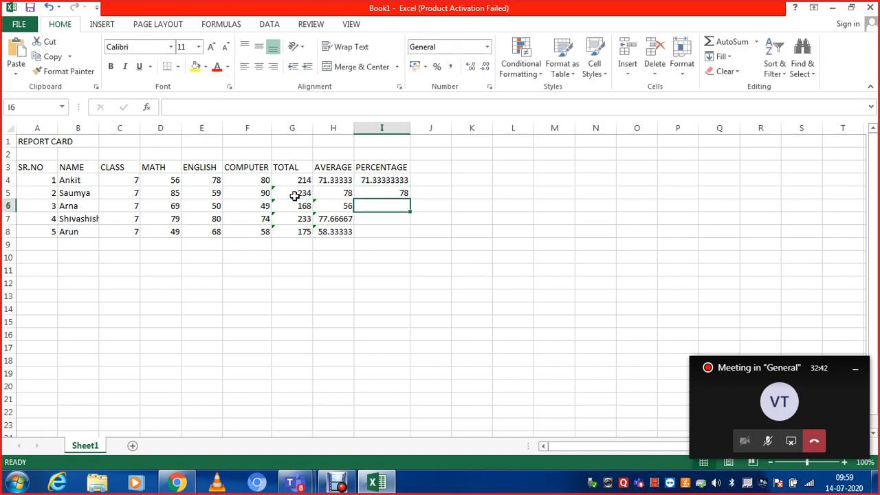
# - Fill the percentage formula from I5 down through I8 for the remaining three students
pyautogui.click(393, 193)
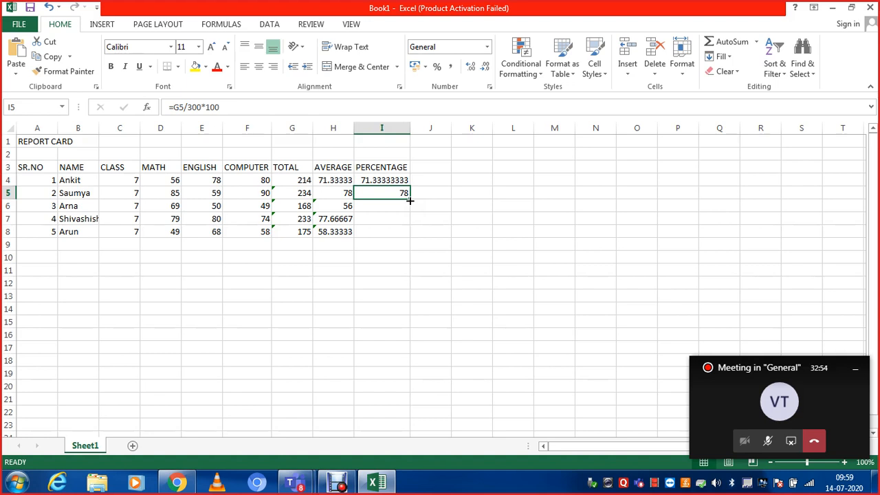
pyautogui.moveTo(410, 200); pyautogui.dragTo(411, 232)
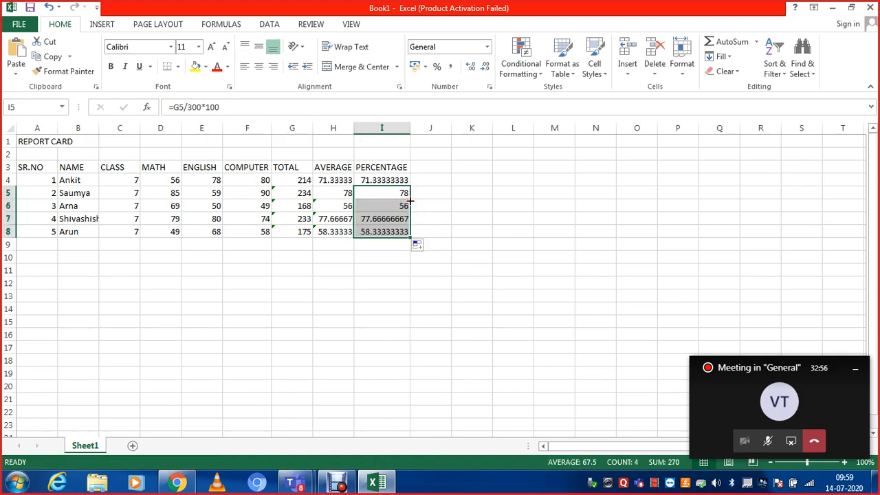
pyautogui.click(459, 228)
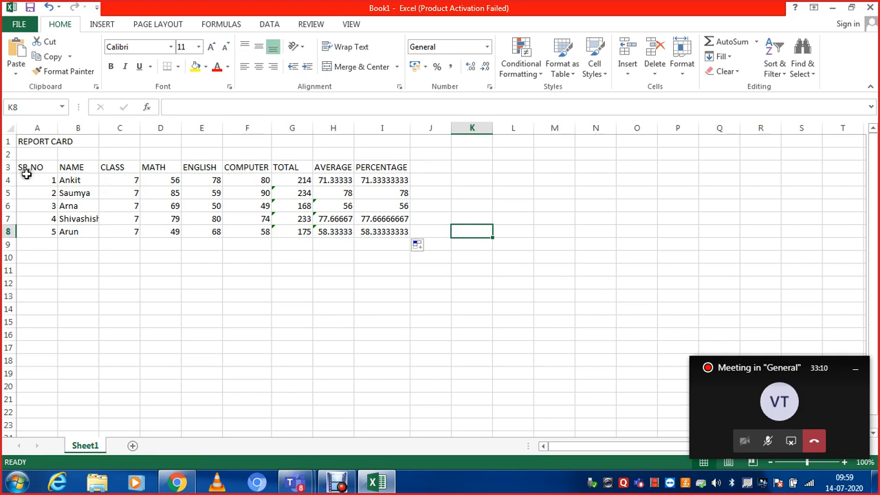
# - Apply All Borders and a Thick Box Border to the report card table in A3:I8
pyautogui.moveTo(32, 166); pyautogui.dragTo(379, 229)
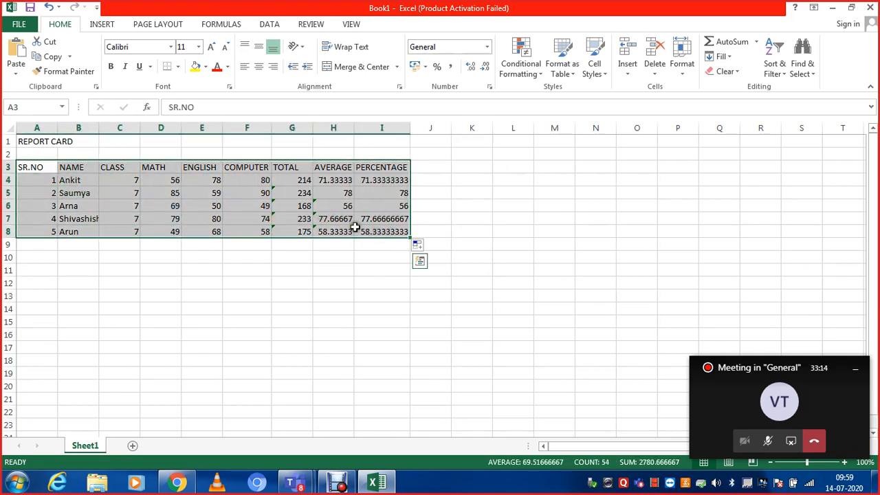
pyautogui.click(177, 67)
pyautogui.click(149, 88)
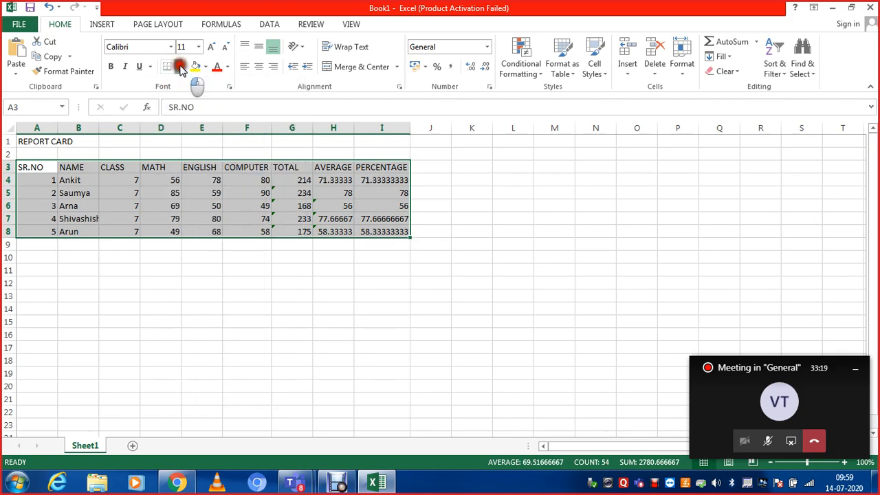
pyautogui.click(177, 66)
pyautogui.click(206, 176)
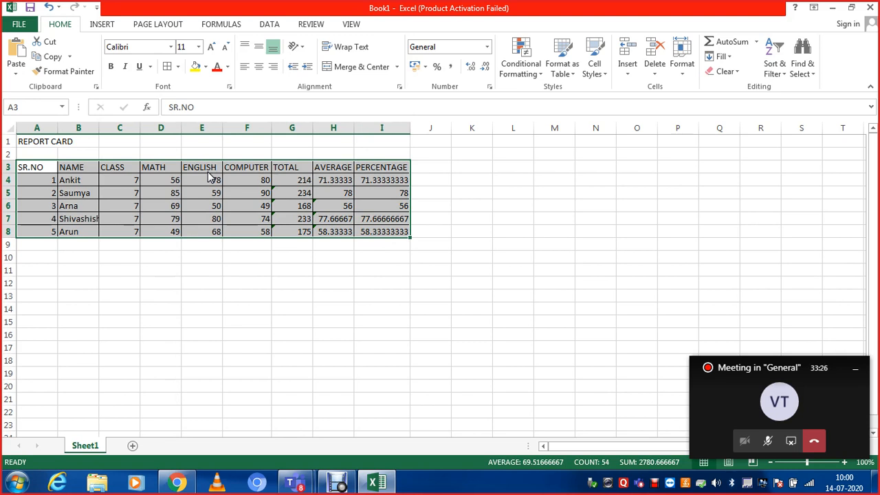
pyautogui.click(177, 66)
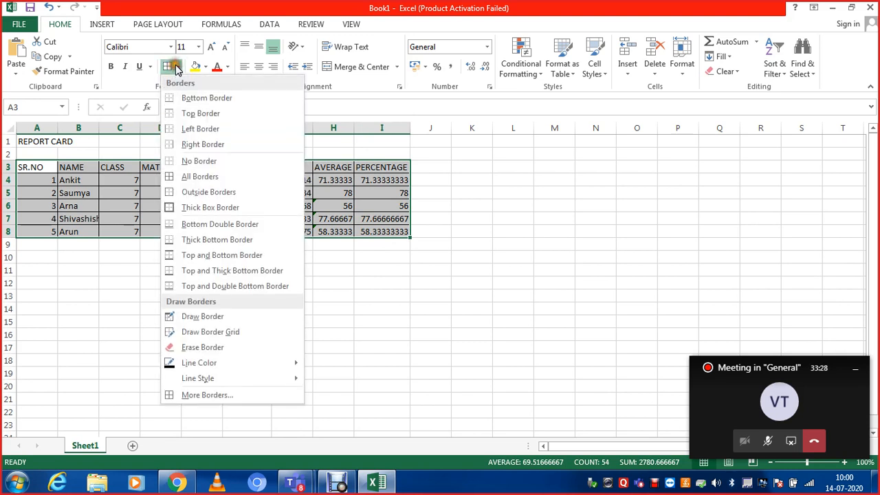
pyautogui.click(173, 207)
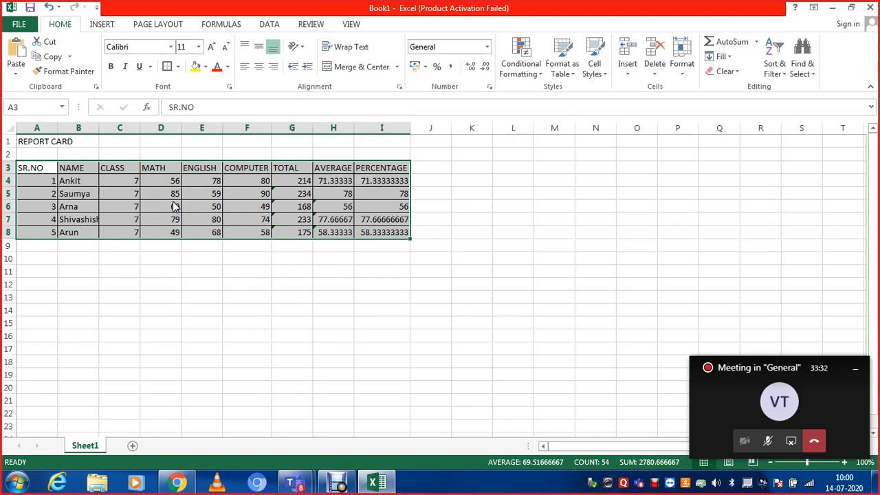
# - Make the header row A3:I3 bold and increase its font size to 14
pyautogui.click(174, 206)
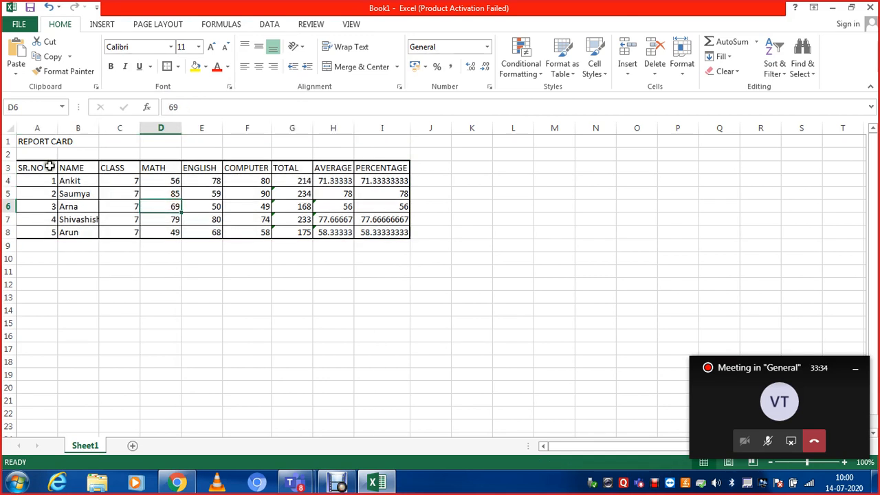
pyautogui.moveTo(31, 167); pyautogui.dragTo(395, 168)
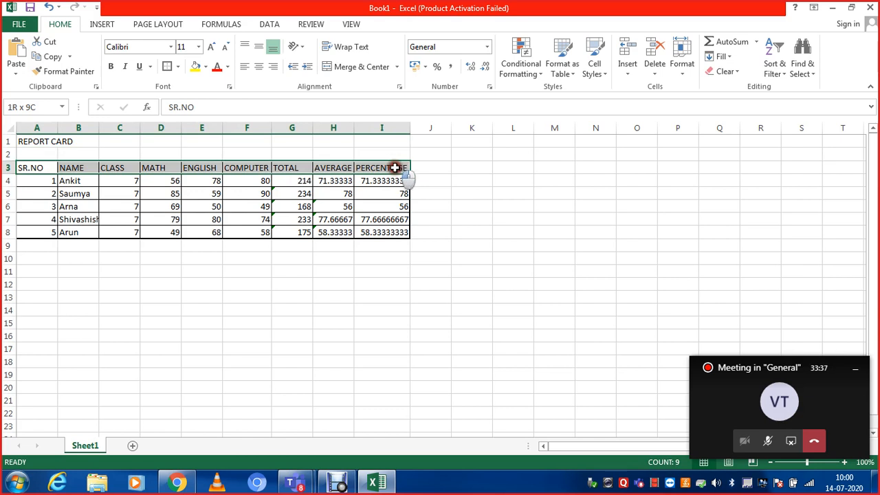
pyautogui.click(110, 65)
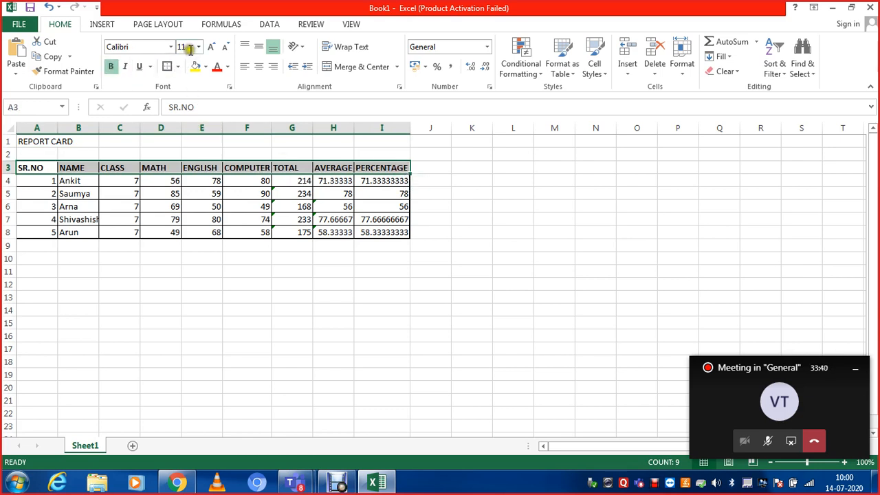
pyautogui.click(211, 48)
pyautogui.click(210, 48)
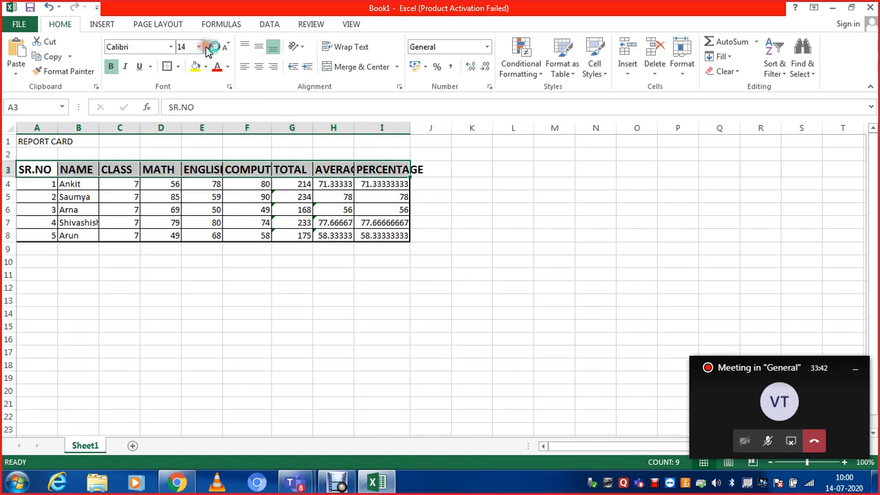
# - Fill the header row A3:I3 with a medium gold theme color
pyautogui.click(204, 67)
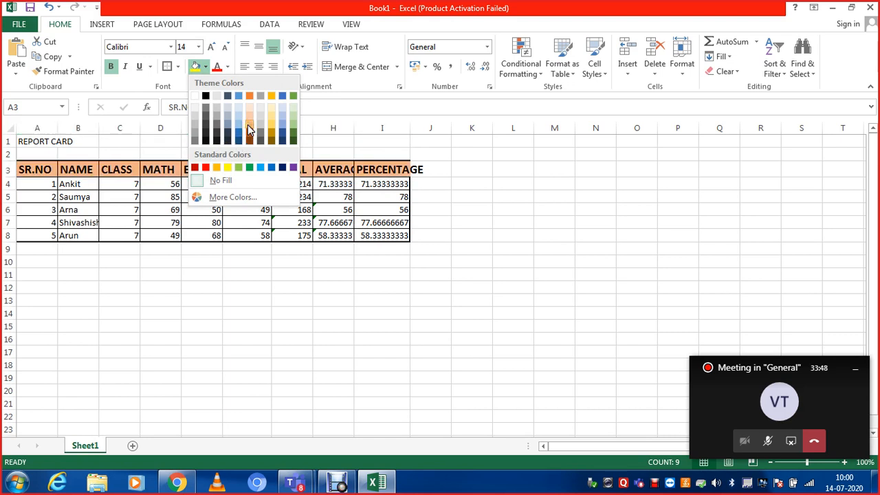
pyautogui.click(269, 126)
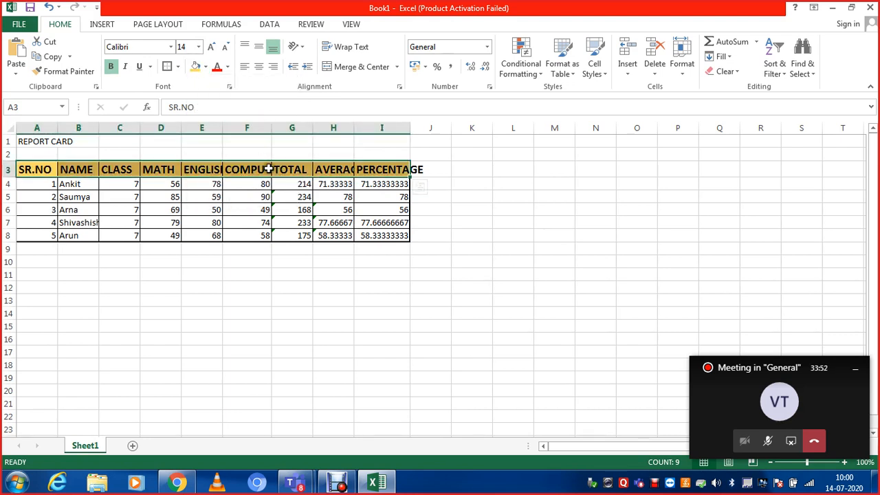
pyautogui.click(370, 196)
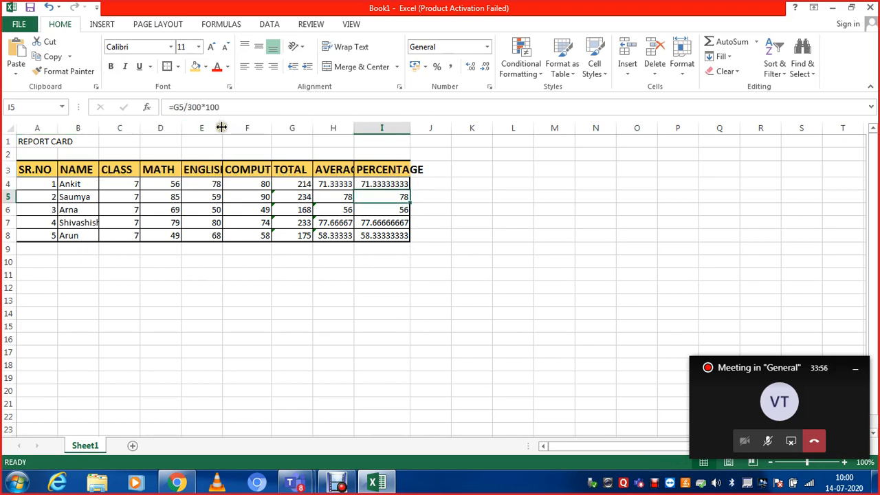
# - Widen the ENGLISH, COMPUTER, AVERAGE and PERCENTAGE columns to fit their enlarged headings
pyautogui.moveTo(221, 128); pyautogui.dragTo(230, 127)
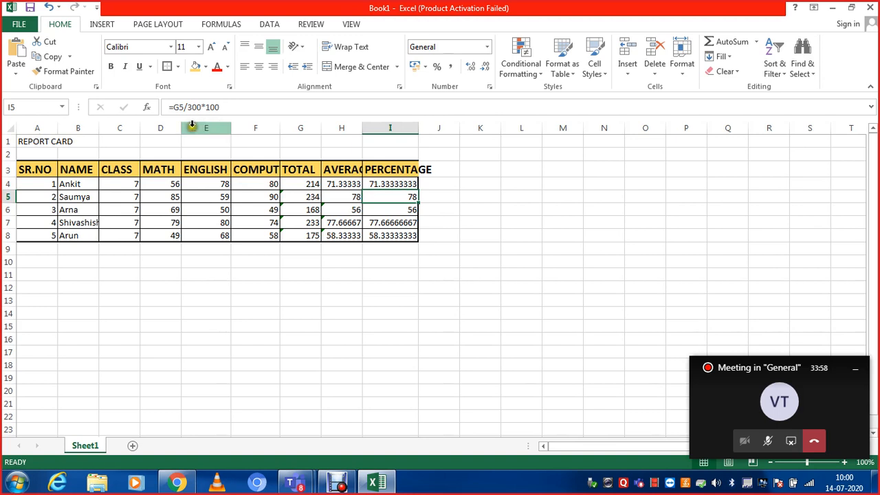
pyautogui.doubleClick(281, 124)
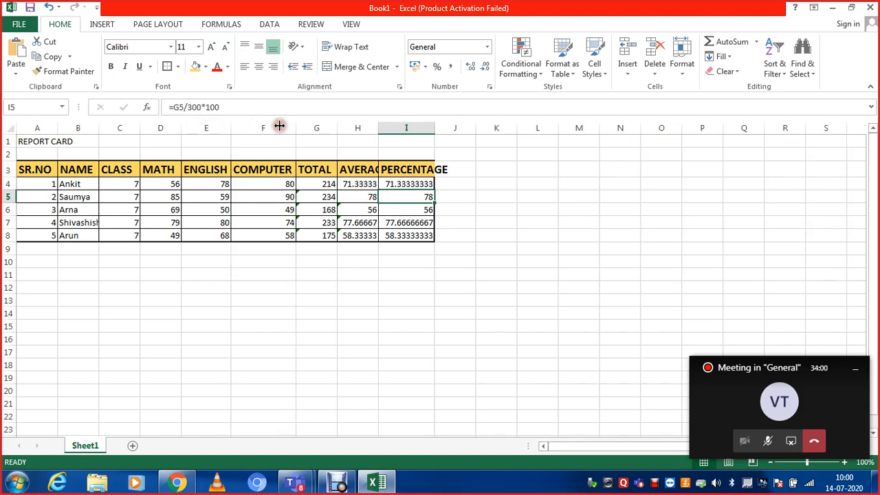
pyautogui.doubleClick(378, 130)
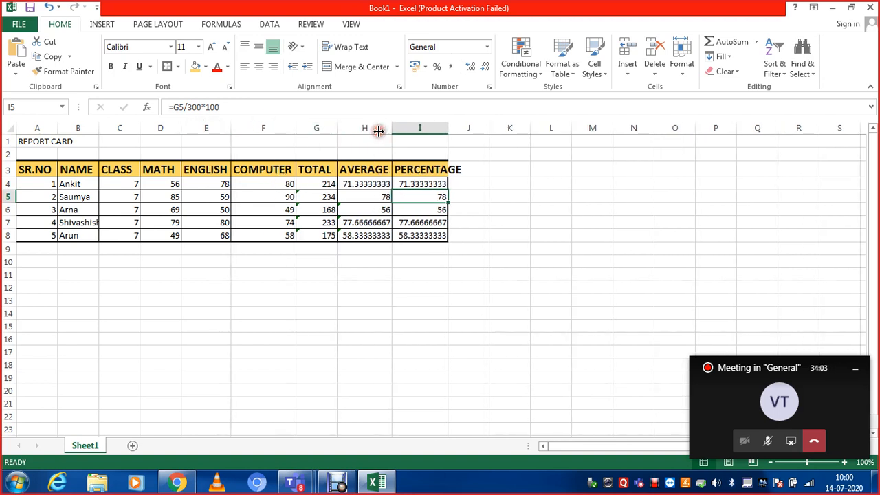
pyautogui.doubleClick(445, 127)
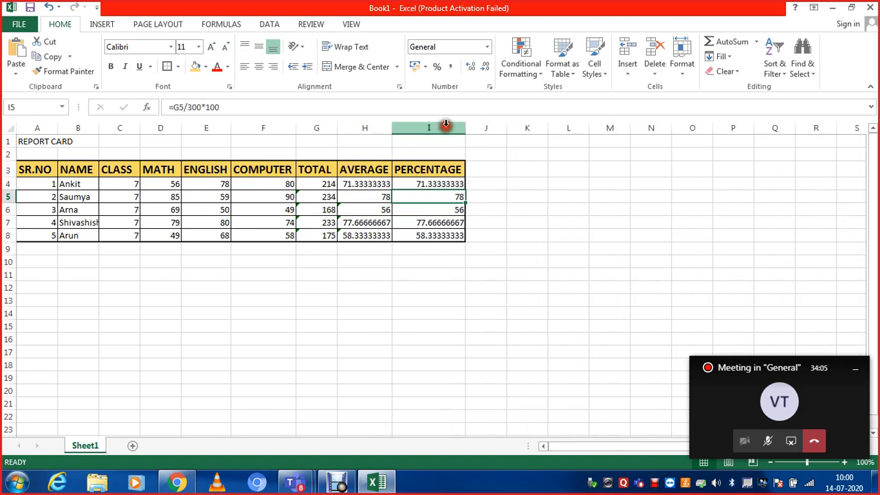
pyautogui.click(315, 212)
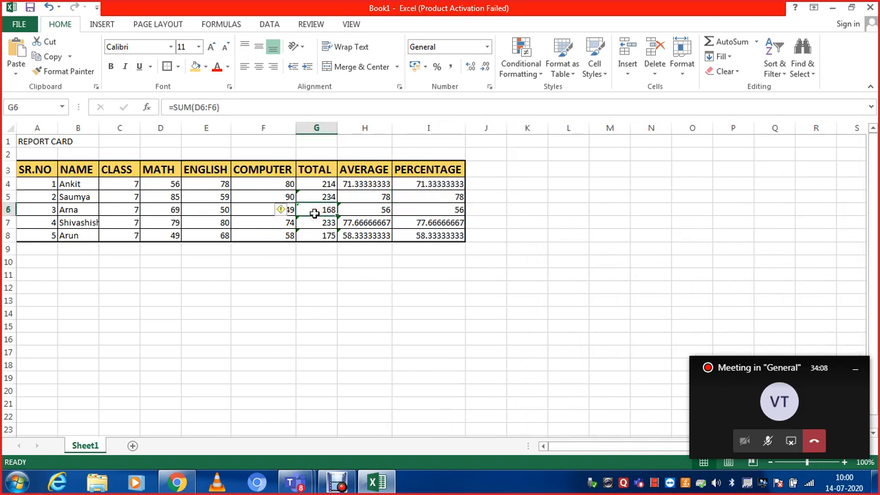
# - Merge and center the REPORT CARD title across A1:I1
pyautogui.click(26, 142)
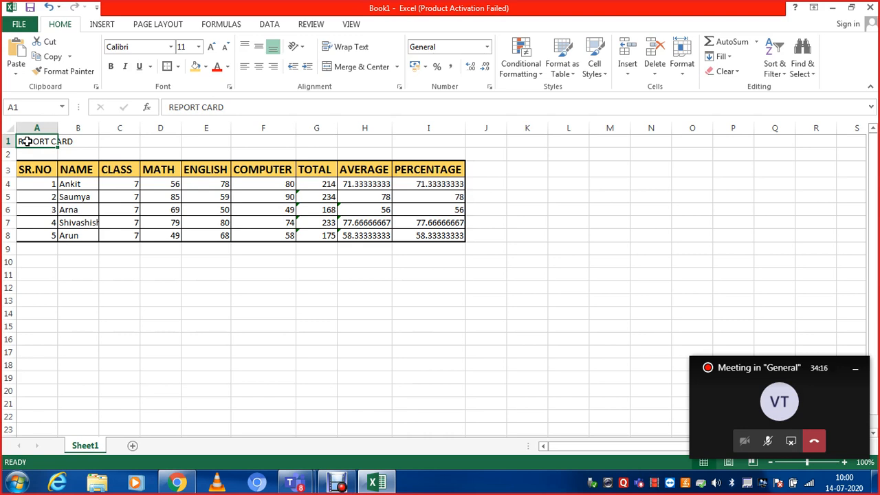
pyautogui.hotkey('shift', 'Right')
pyautogui.hotkey('shift', 'Right')
pyautogui.hotkey('shift', 'Right')
pyautogui.hotkey('shift', 'Right')
pyautogui.hotkey('shift', 'Right')
pyautogui.hotkey('shift', 'Right')
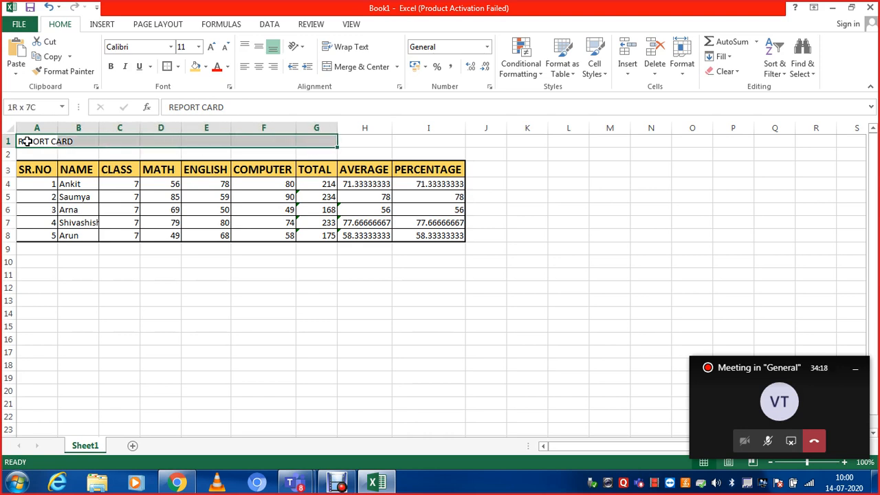
pyautogui.hotkey('shift', 'Right')
pyautogui.hotkey('shift', 'Right')
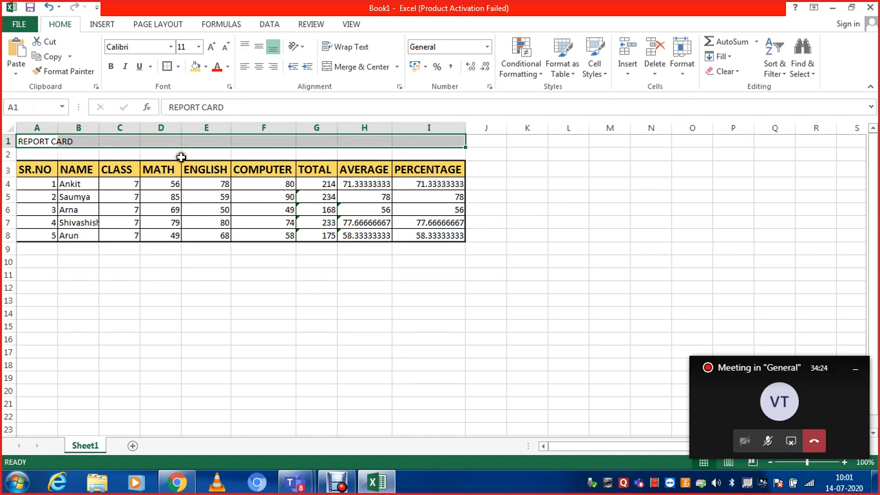
pyautogui.click(347, 69)
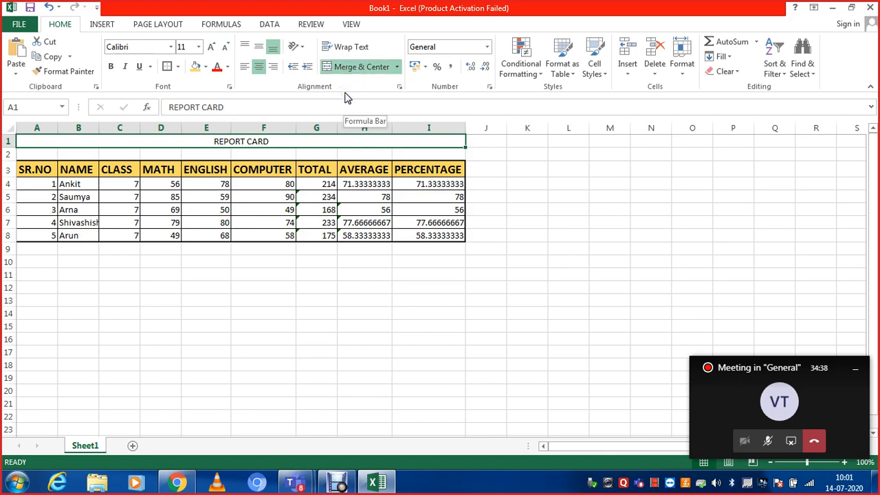
# - Increase the REPORT CARD title's font size to 20 and make it bold
pyautogui.click(214, 47)
pyautogui.click(215, 47)
pyautogui.click(215, 47)
pyautogui.click(214, 46)
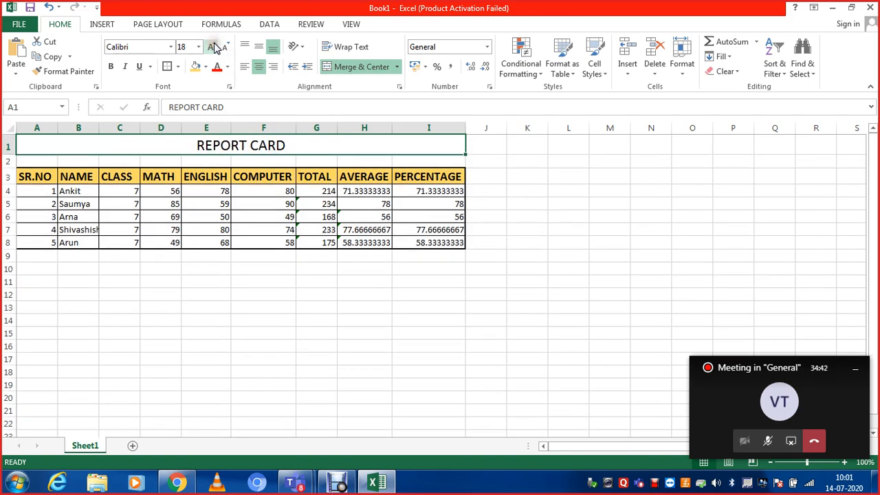
pyautogui.click(215, 47)
pyautogui.click(110, 68)
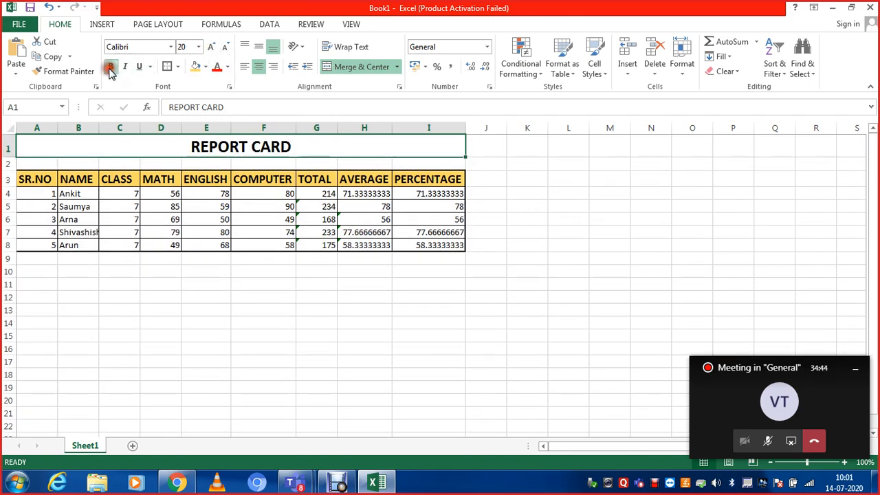
# - Give the merged REPORT CARD title a light gold fill and a red font color
pyautogui.click(207, 68)
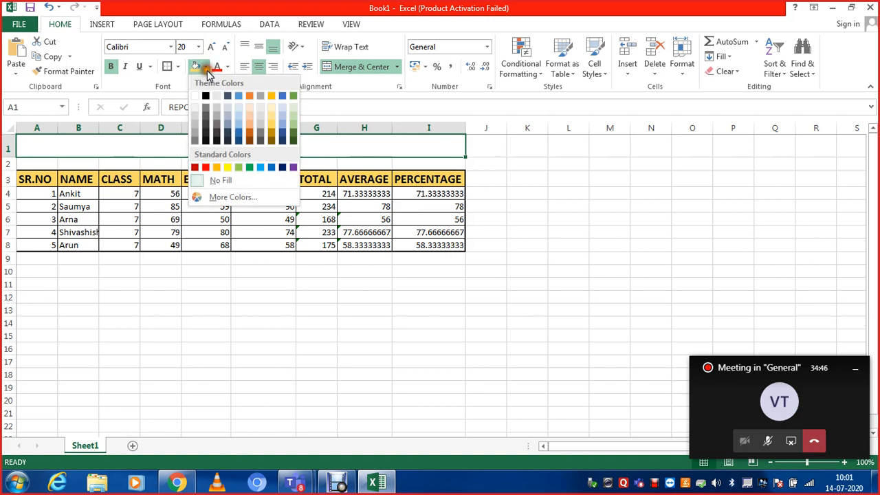
pyautogui.click(264, 115)
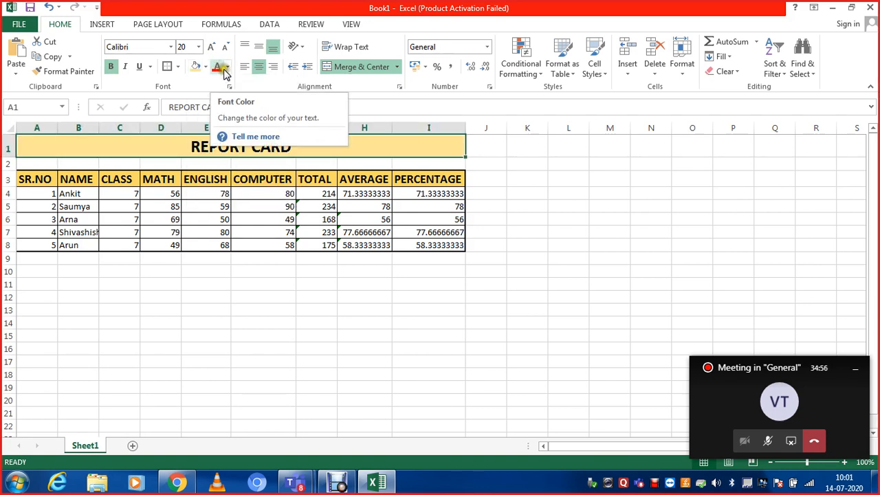
pyautogui.click(228, 67)
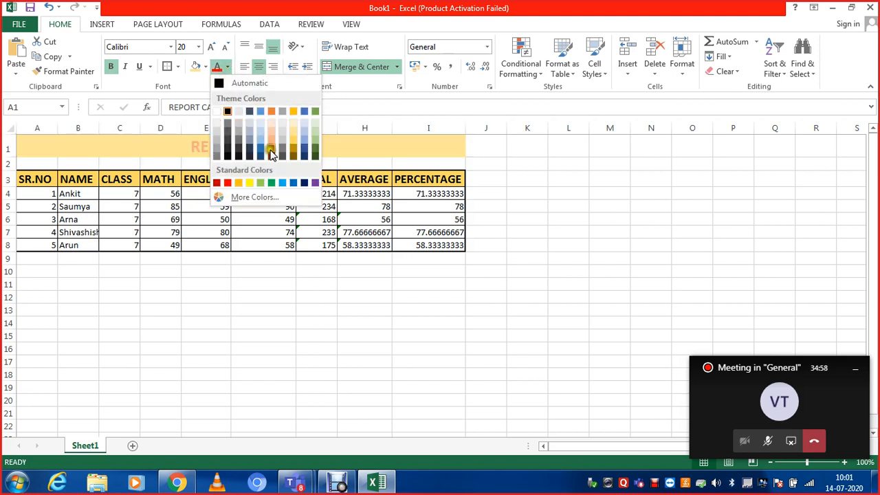
pyautogui.click(227, 182)
pyautogui.click(225, 273)
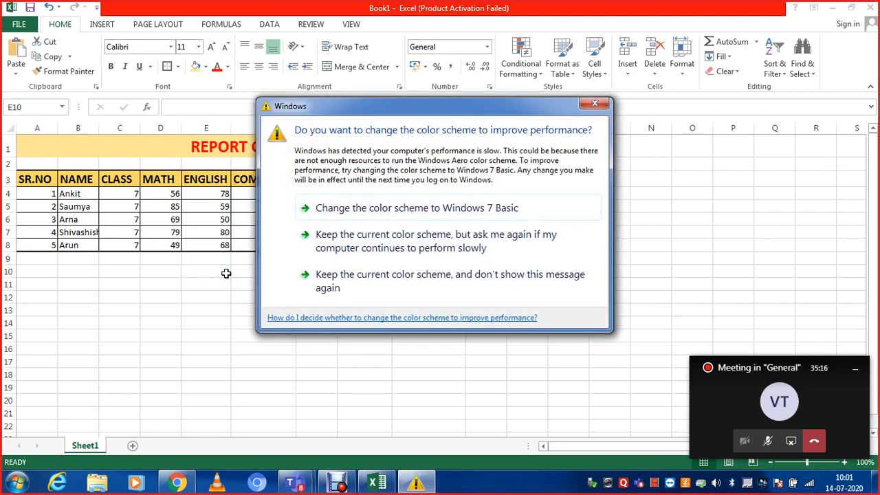
pyautogui.click(596, 105)
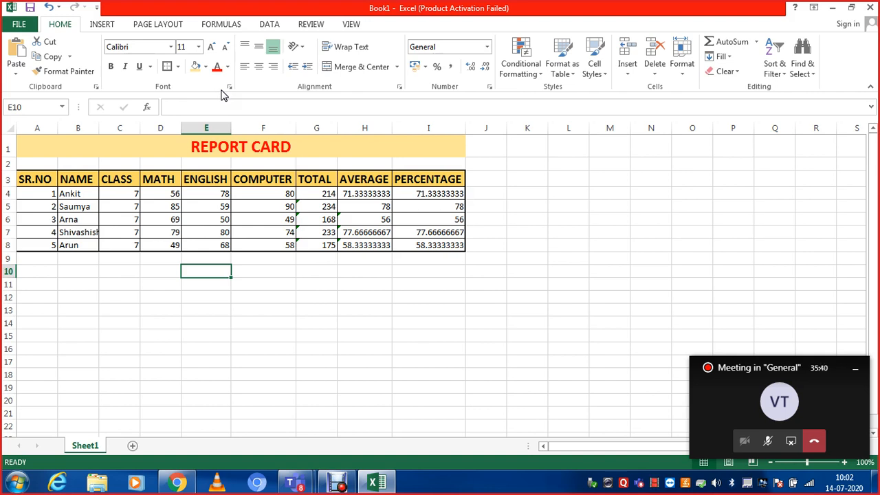
# - Save the workbook to the Desktop as an Excel Workbook named Report card 1
pyautogui.click(20, 25)
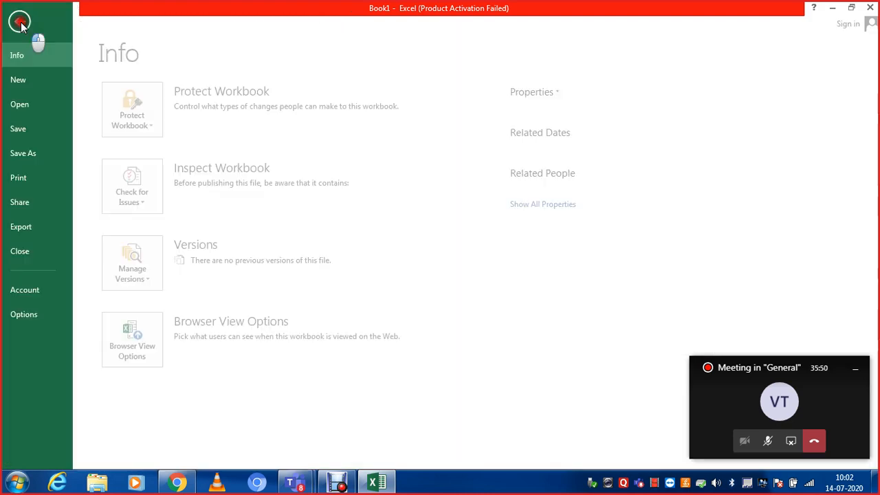
pyautogui.click(31, 125)
pyautogui.click(343, 137)
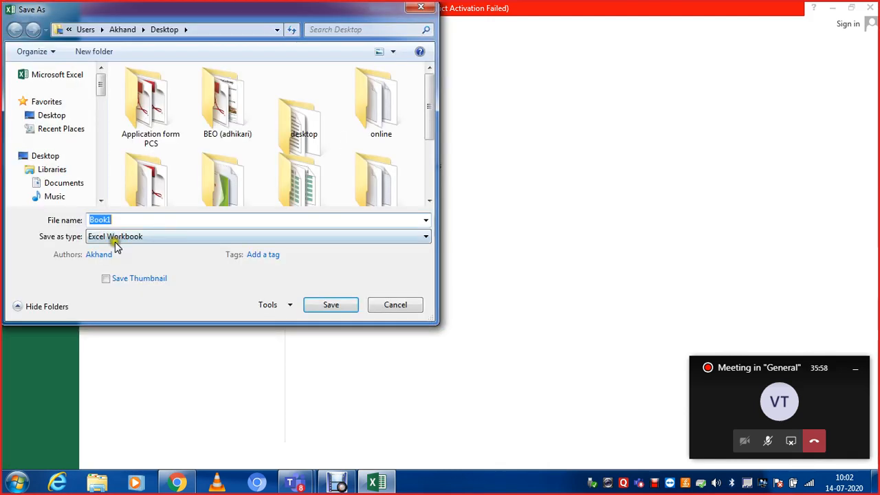
pyautogui.write('R')
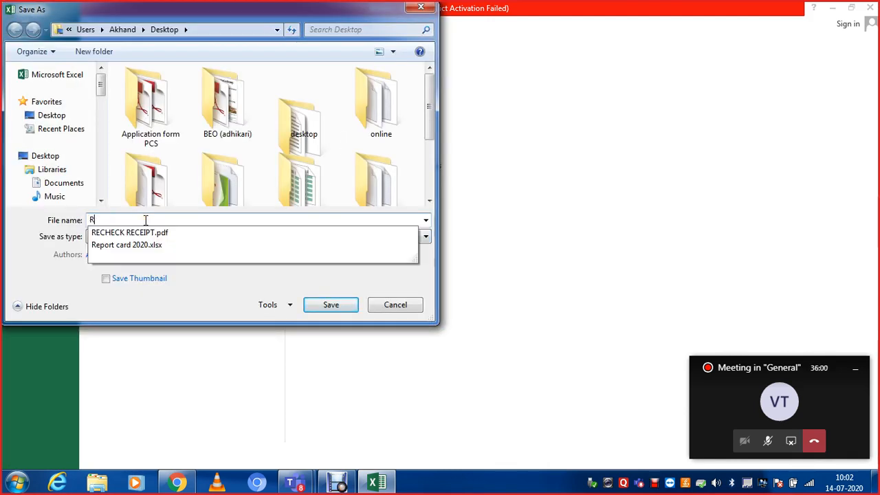
pyautogui.write('eprt')
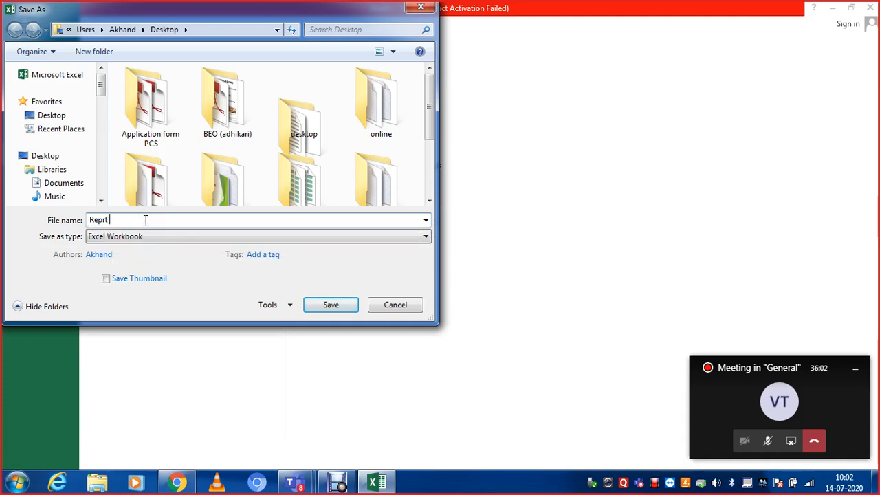
pyautogui.press('BackSpace')
pyautogui.press('BackSpace')
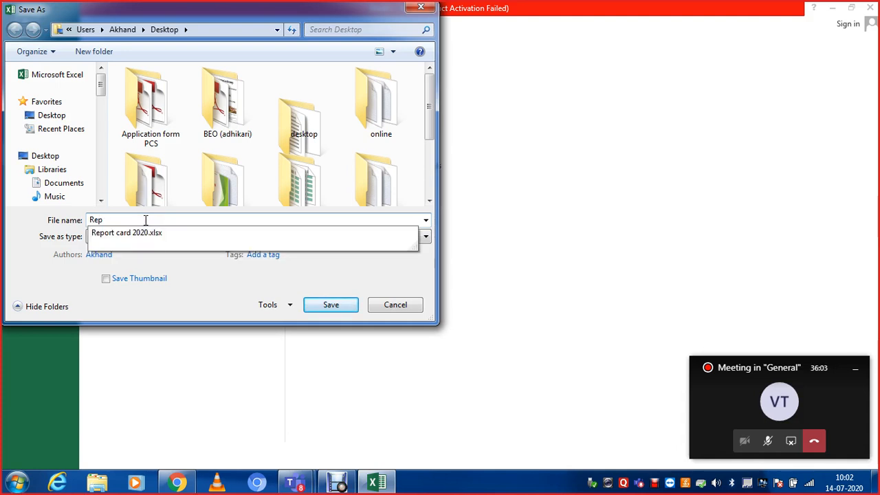
pyautogui.write('ort card 1')
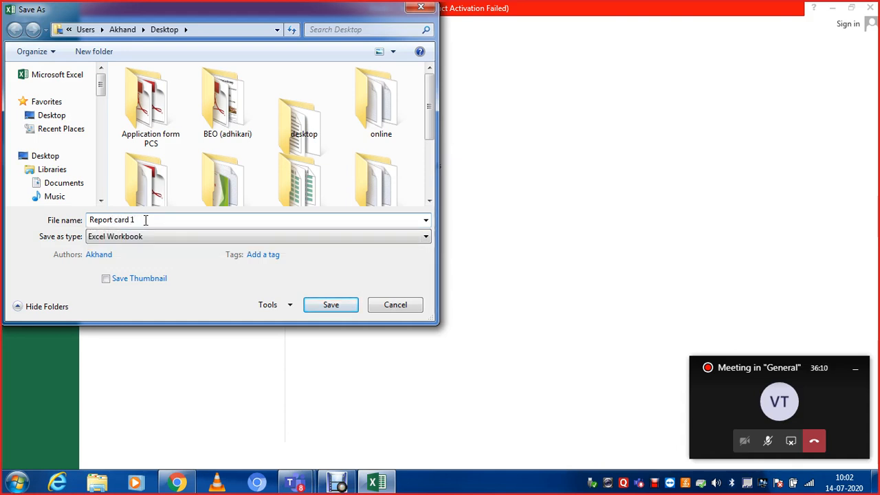
pyautogui.click(330, 304)
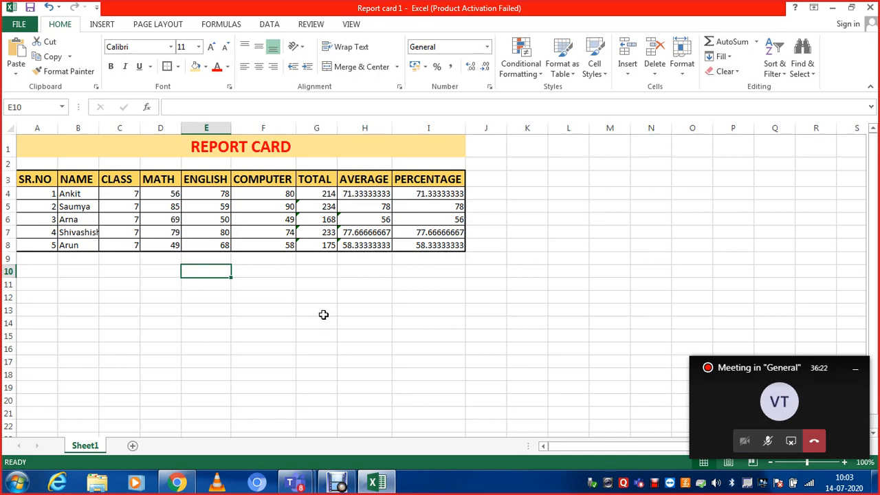
pyautogui.click(337, 482)
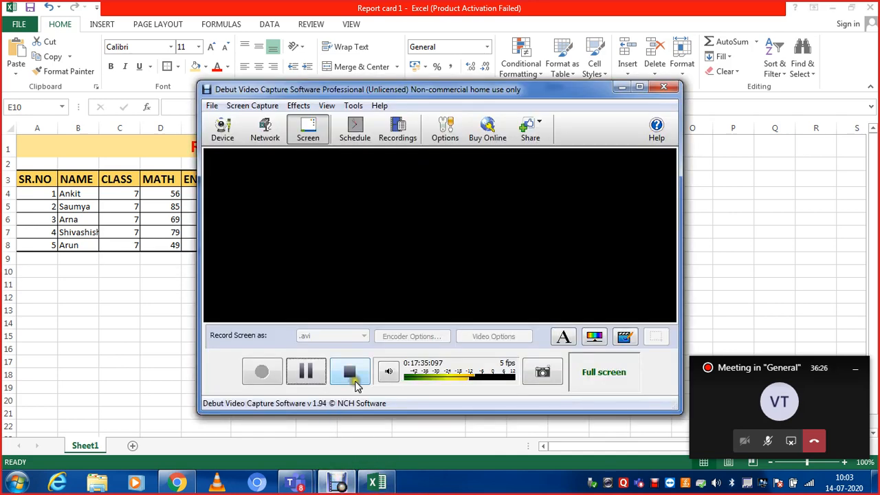